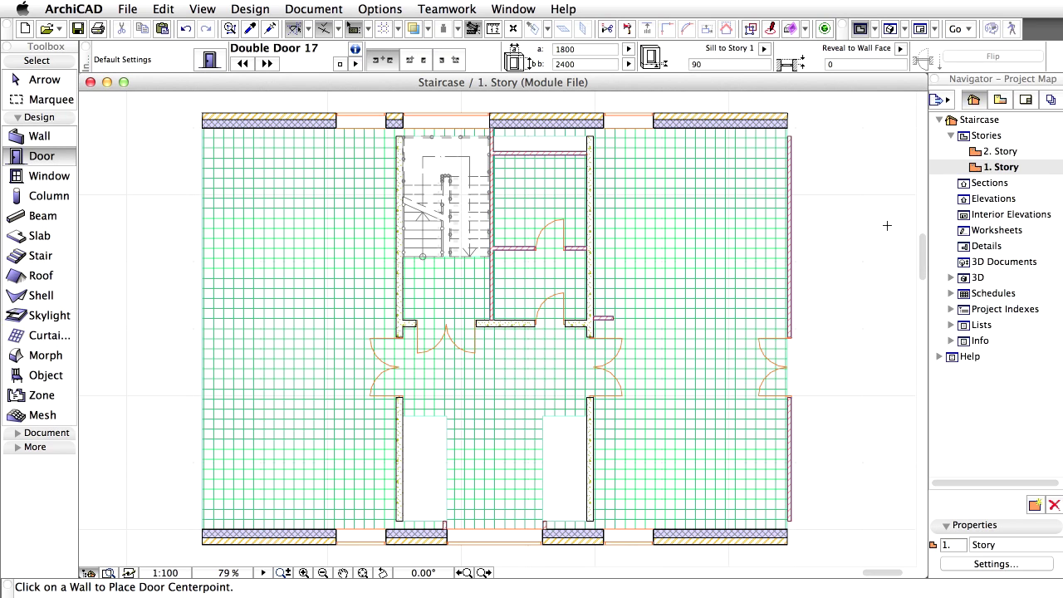
Choose Multi-Basin Counter 17 from the Plumbing Fixtures > Basins library in Object settings
double_click(46, 376)
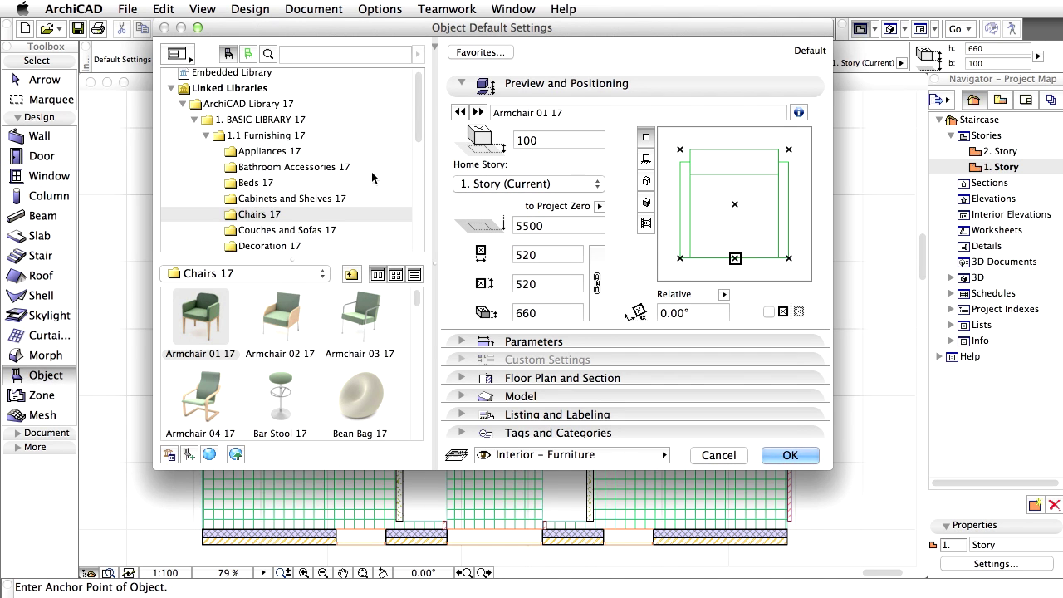
scroll(371, 177, down, 2)
scroll(372, 177, down, 2)
scroll(372, 177, down, 2)
scroll(372, 177, down, 1)
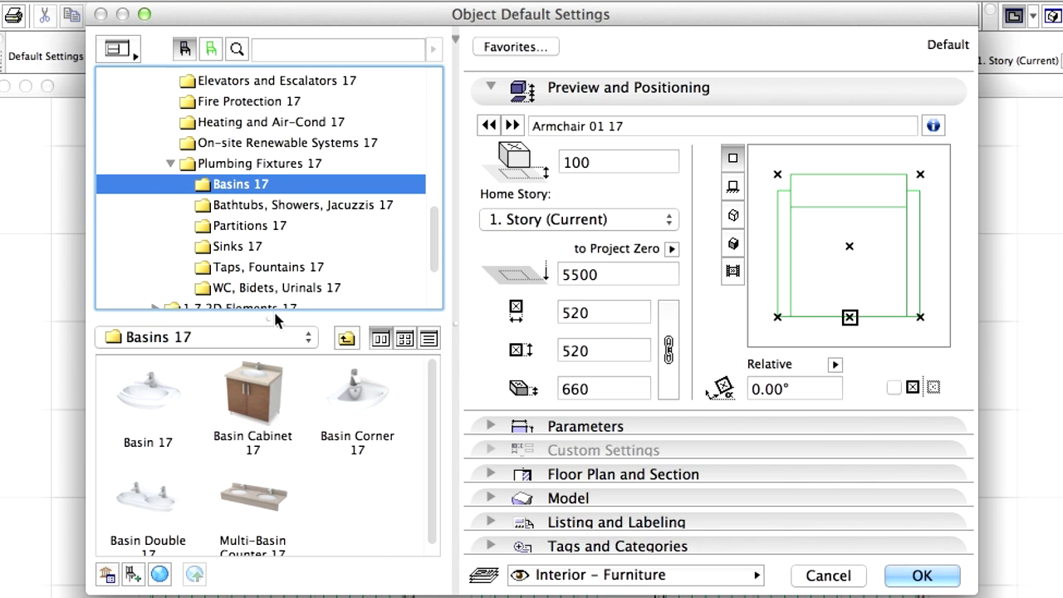
drag(273, 309, 279, 297)
click(267, 477)
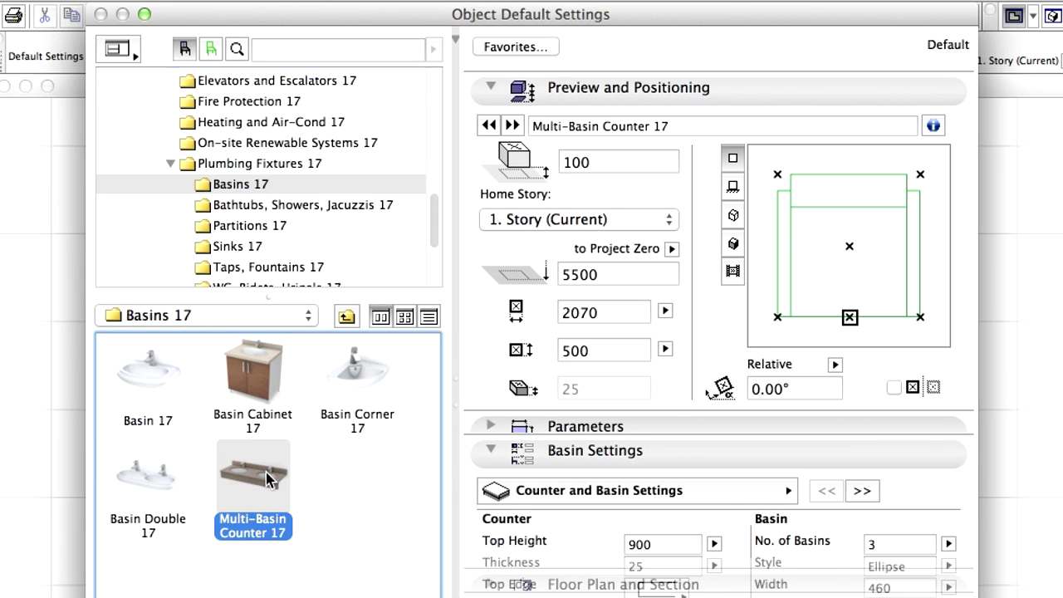
Set the basin counter's bottom offset to 80 and rotation angle to 90°
click(625, 457)
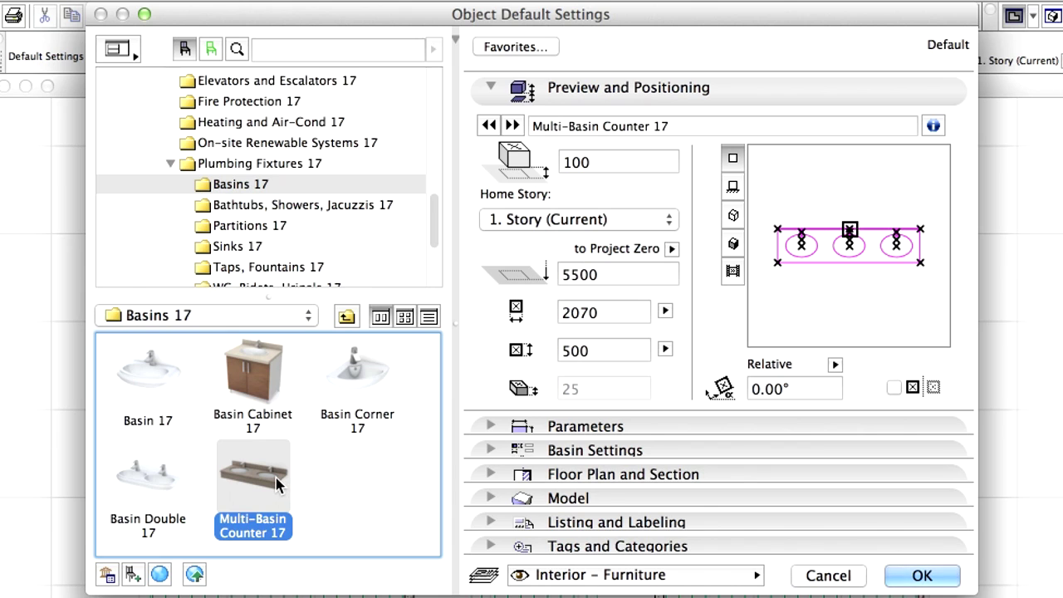
mouse_move(254, 478)
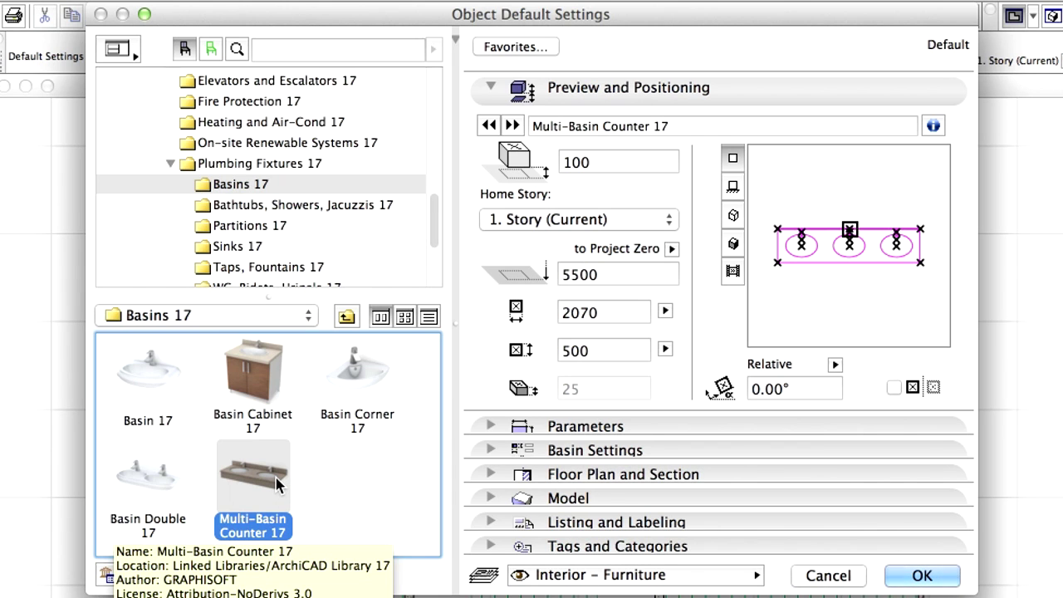
double_click(604, 163)
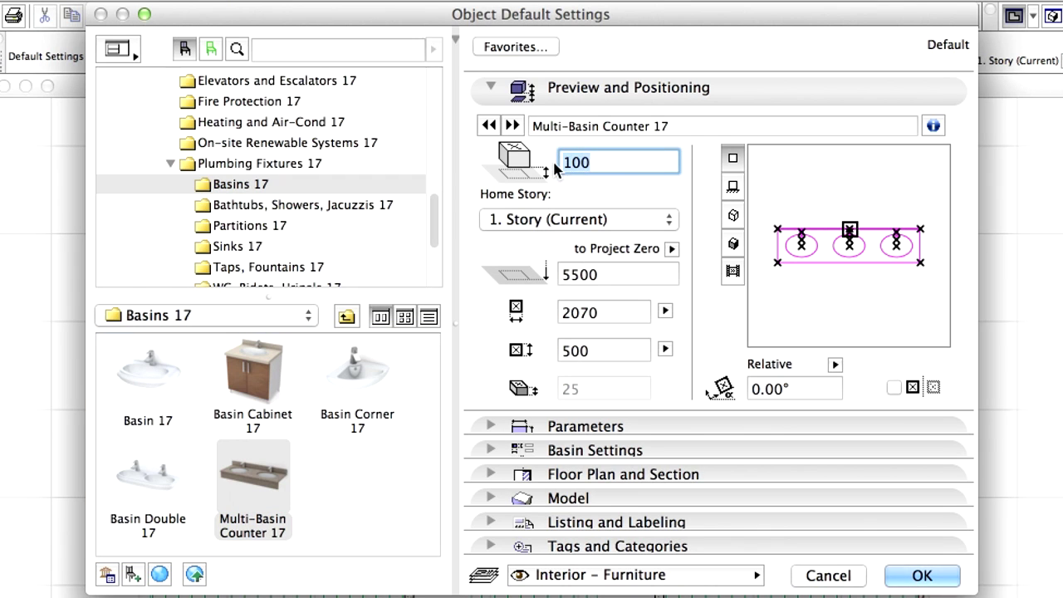
text(80)
drag(588, 164, 571, 162)
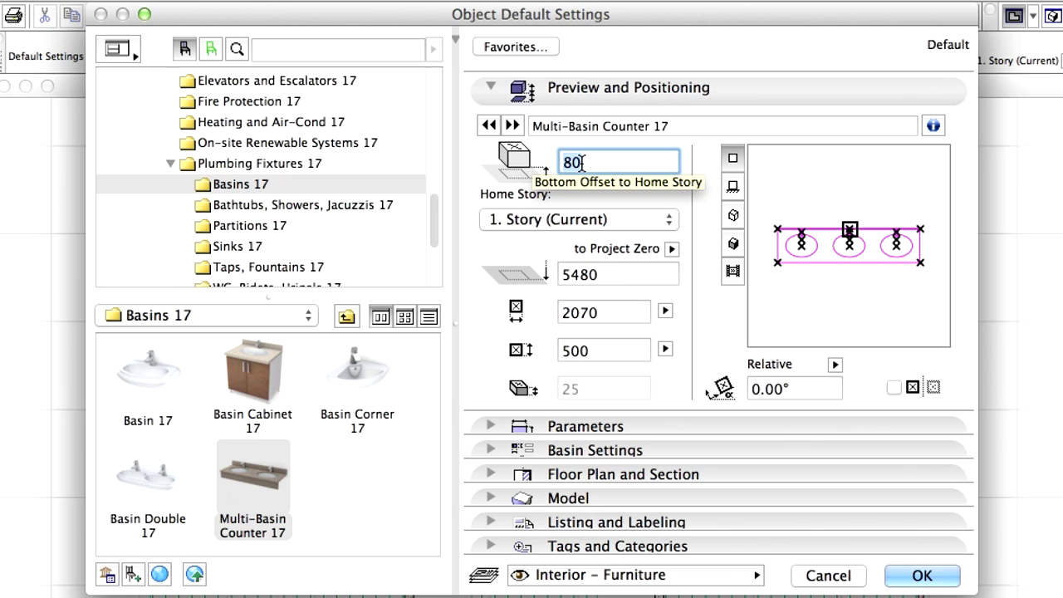
click(803, 388)
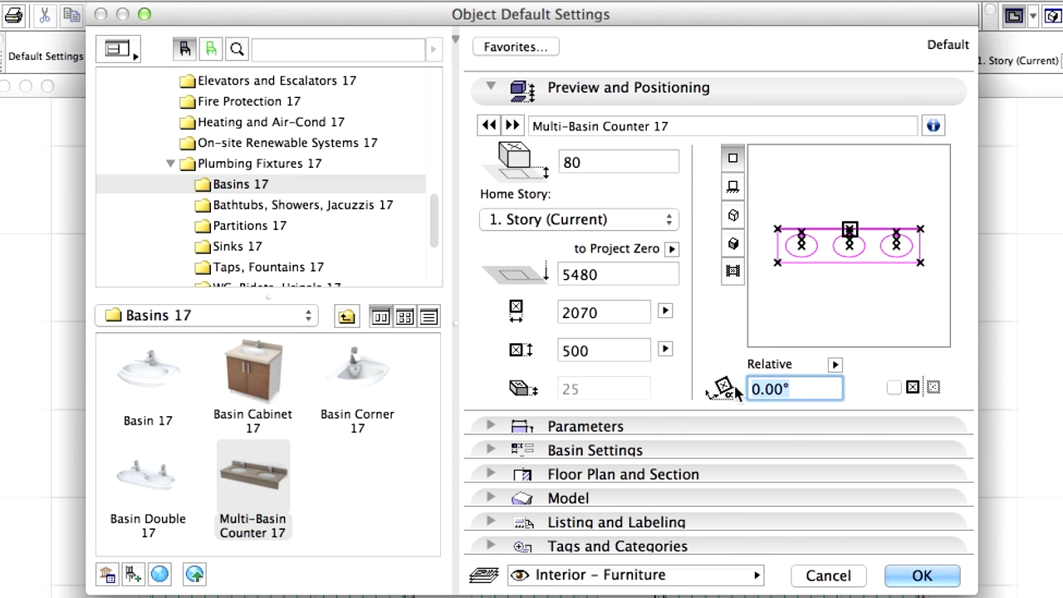
text(90)
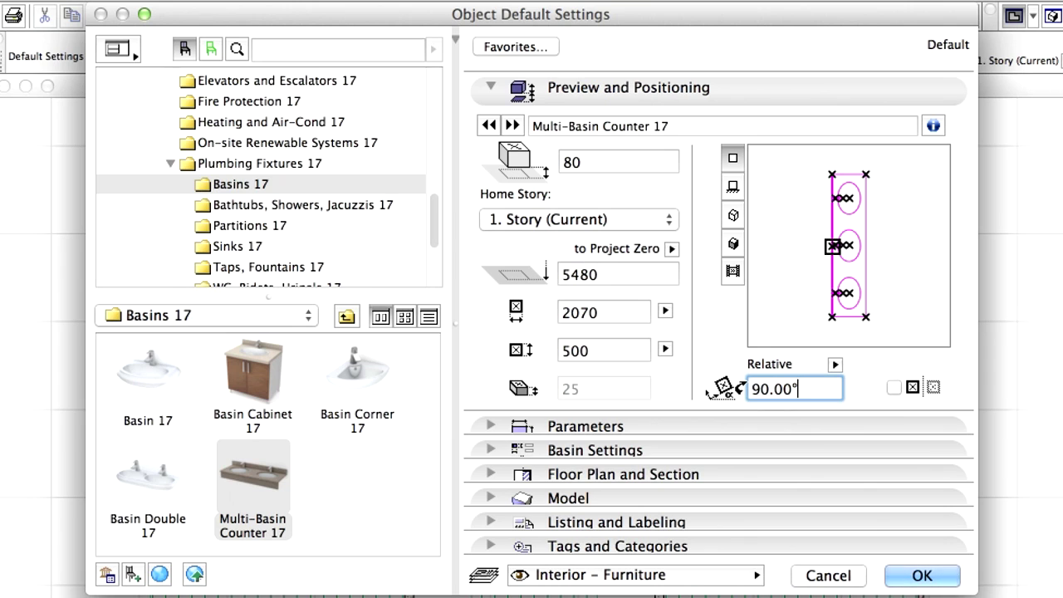
Accept the basin settings and place the counter against the wall right of the staircase
click(922, 575)
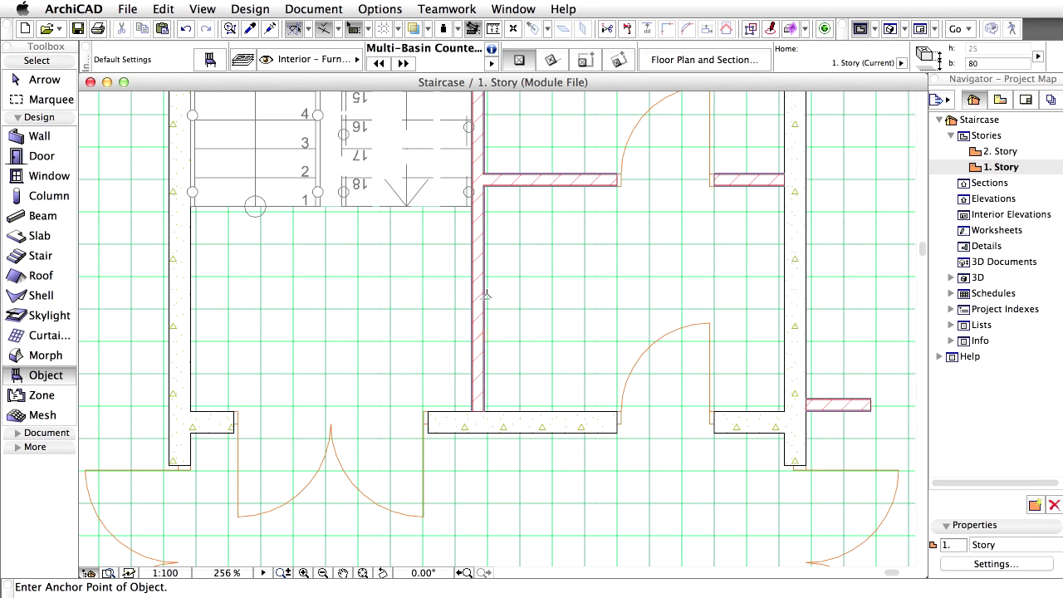
click(486, 297)
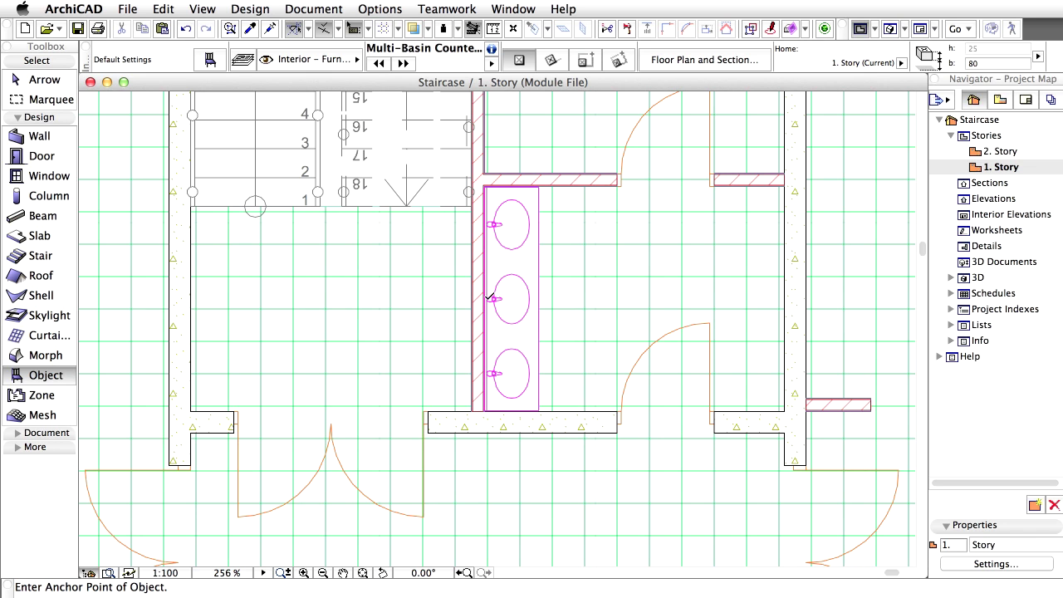
click(493, 29)
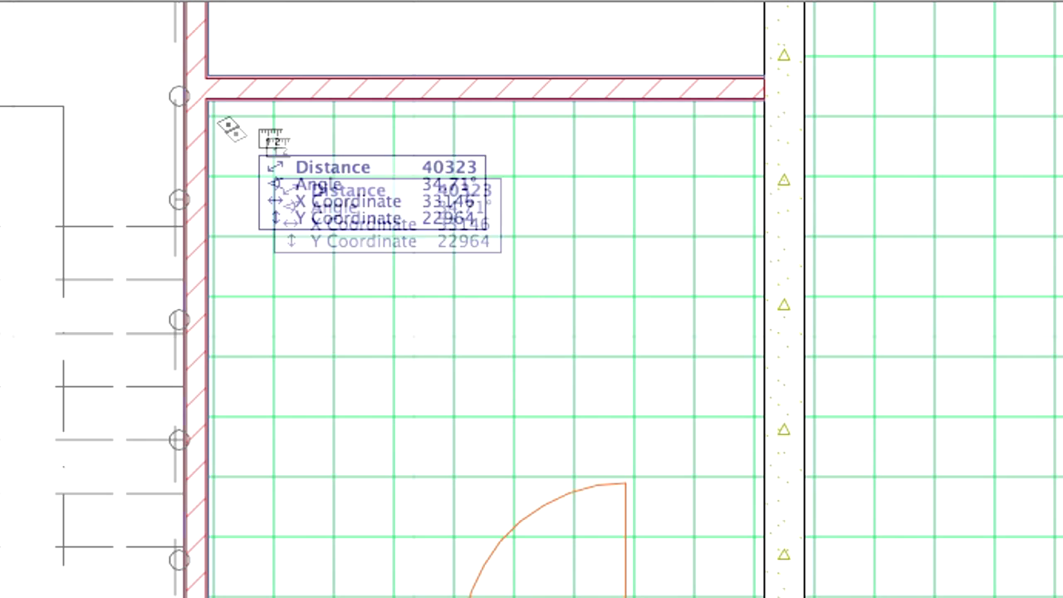
Measure the empty room's inner wall from its corner, reading 2775
click(209, 99)
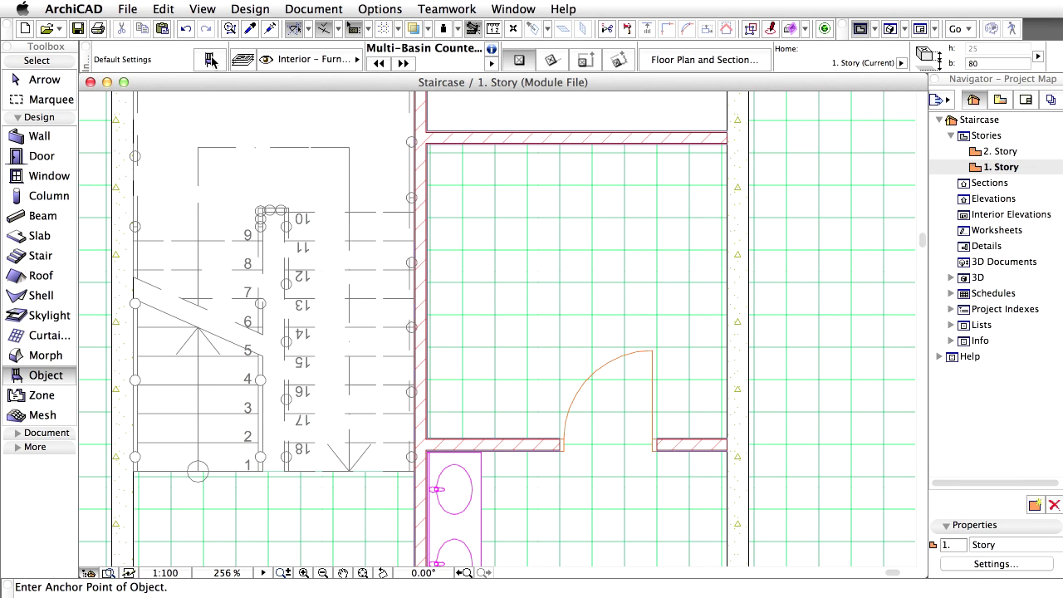
Search the object library for 'bath' and select Commercial Bath Stall 17
click(211, 61)
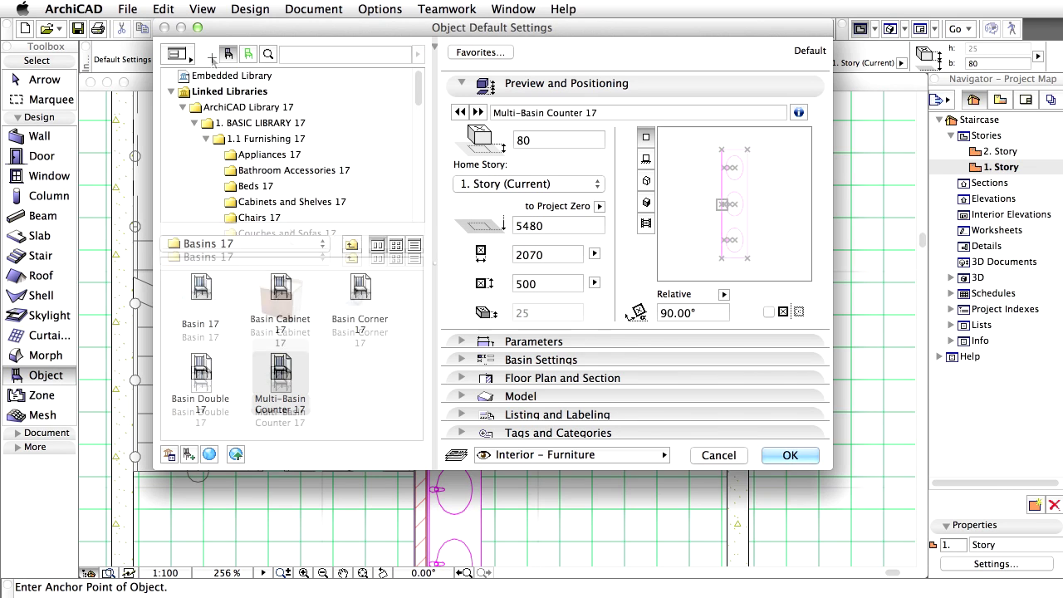
text(b)
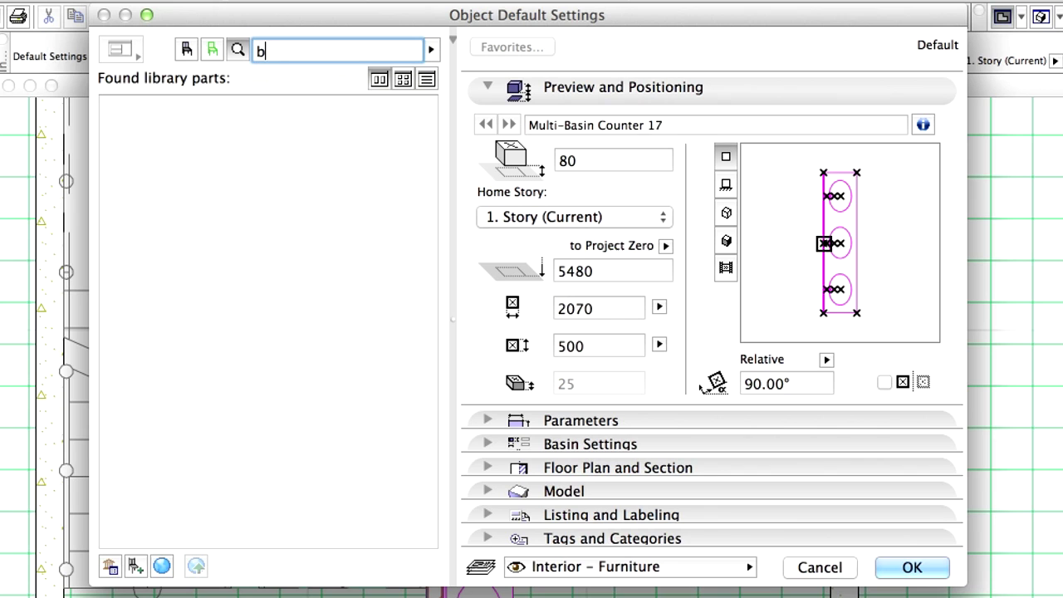
text(ath)
key(Return)
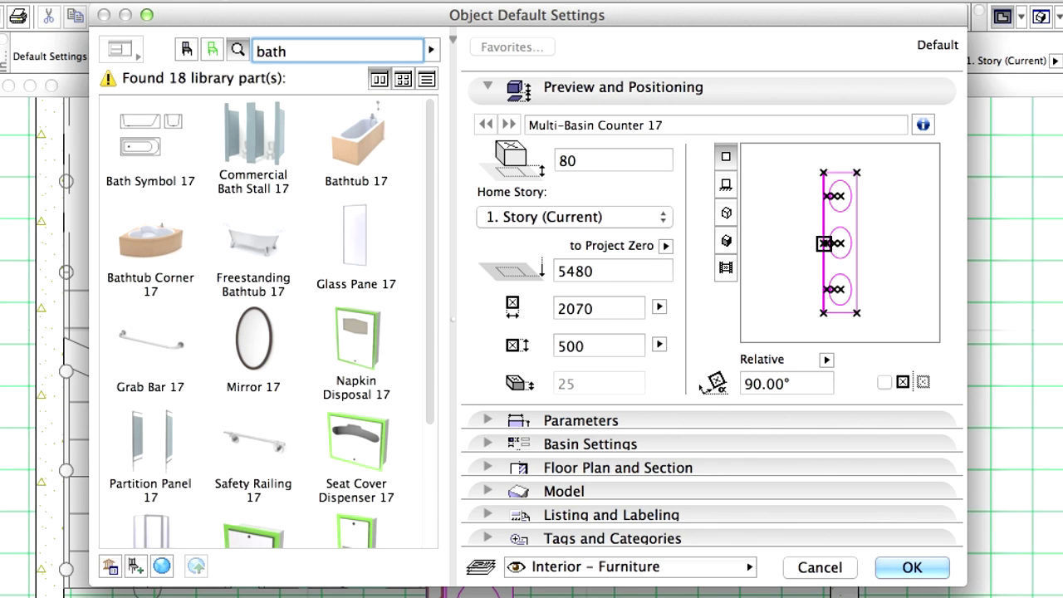
click(246, 141)
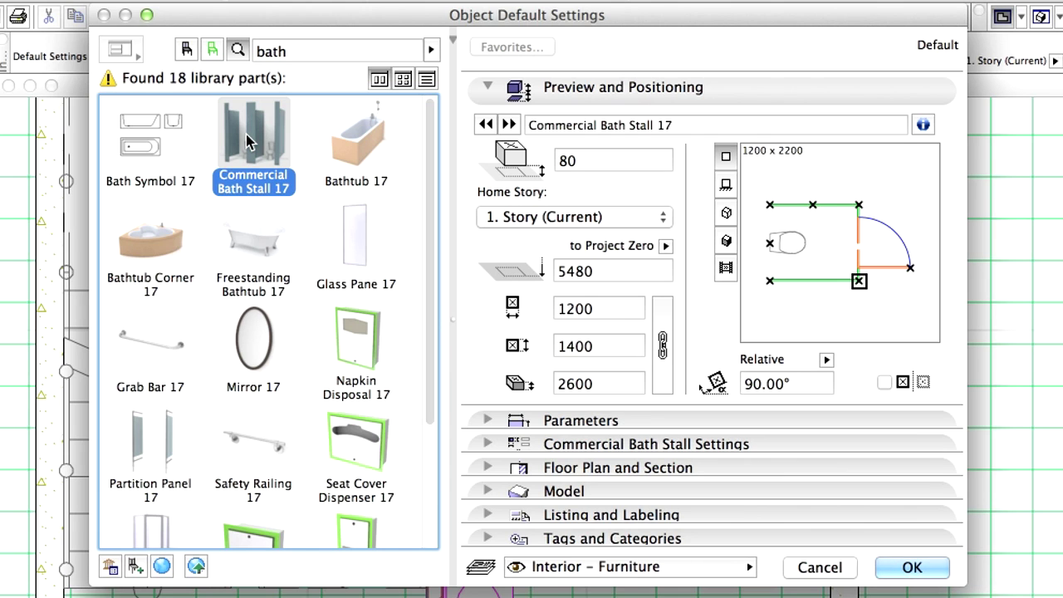
Size the bath stall 2775 wide by 955 deep with a 0° rotation
click(614, 159)
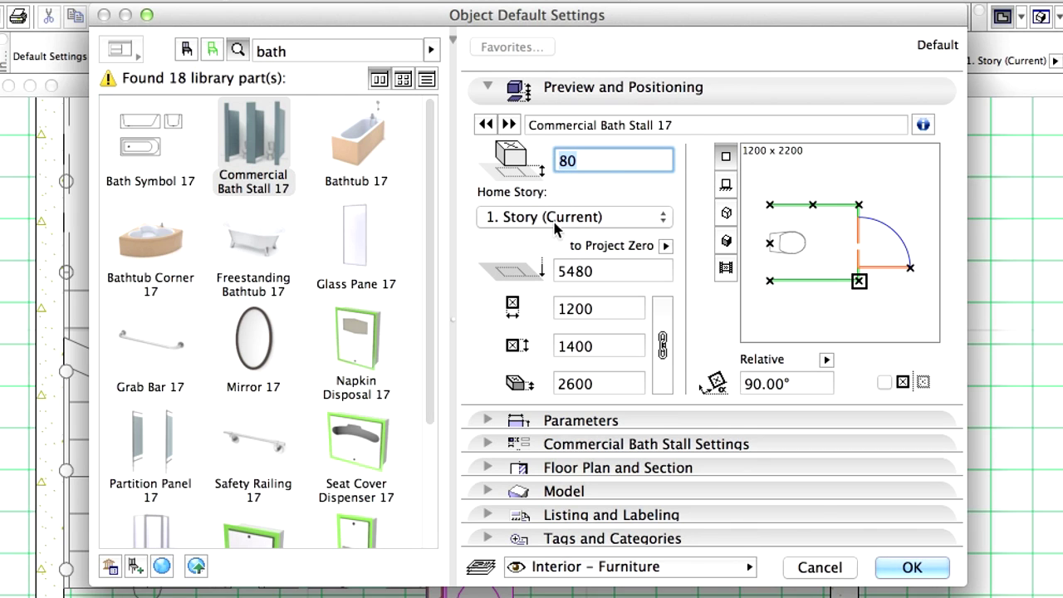
click(614, 308)
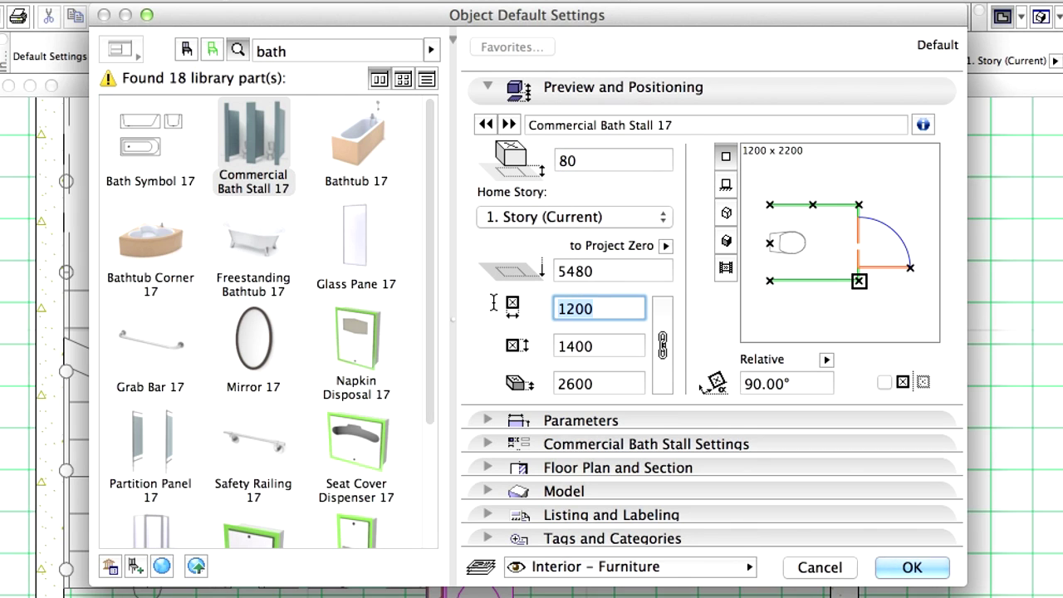
text(2775)
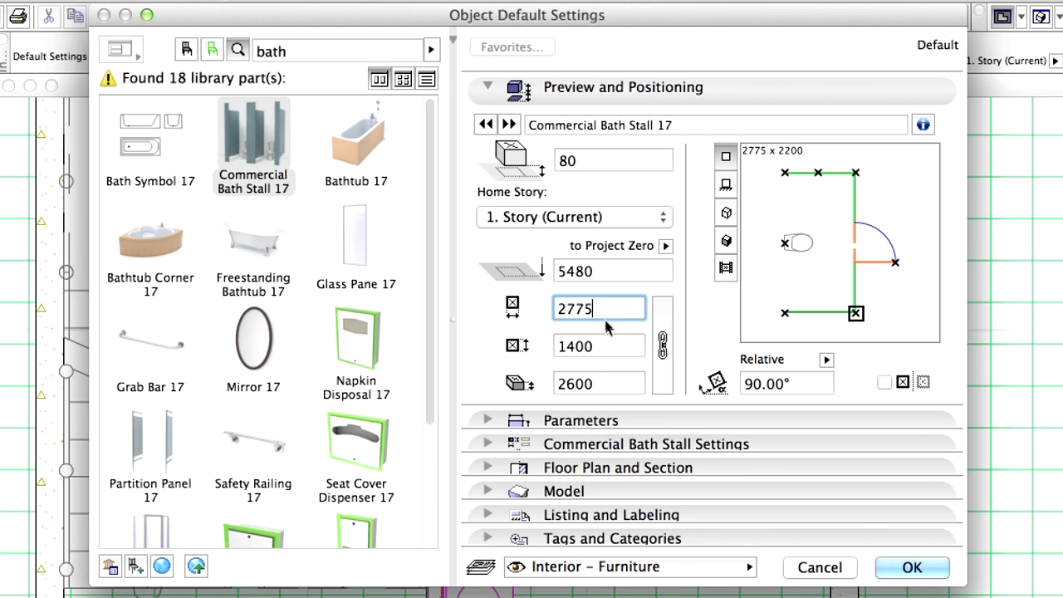
click(612, 347)
text(955)
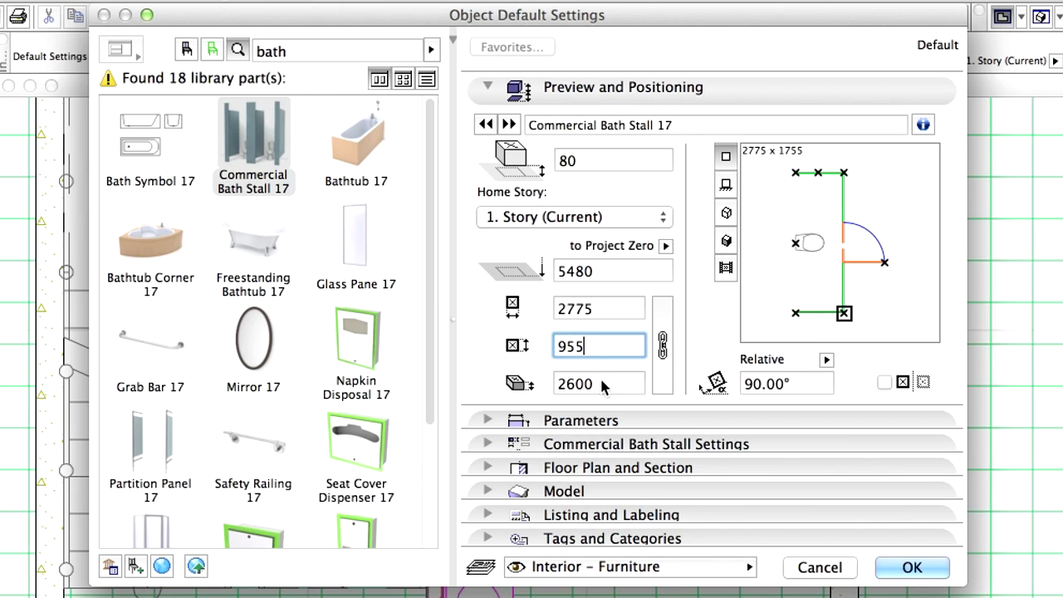
click(554, 381)
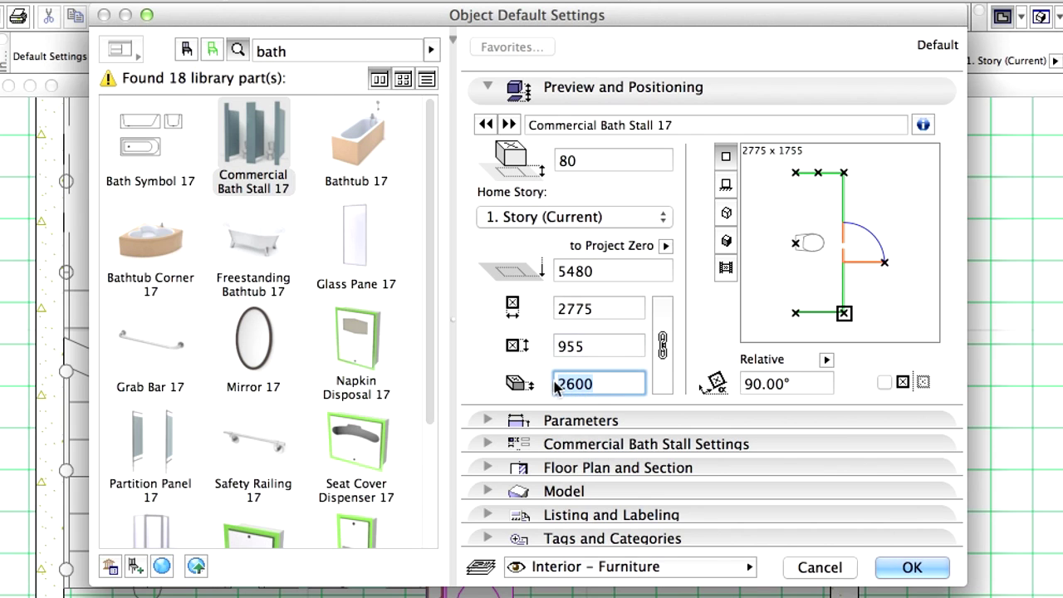
click(605, 387)
drag(811, 383, 744, 389)
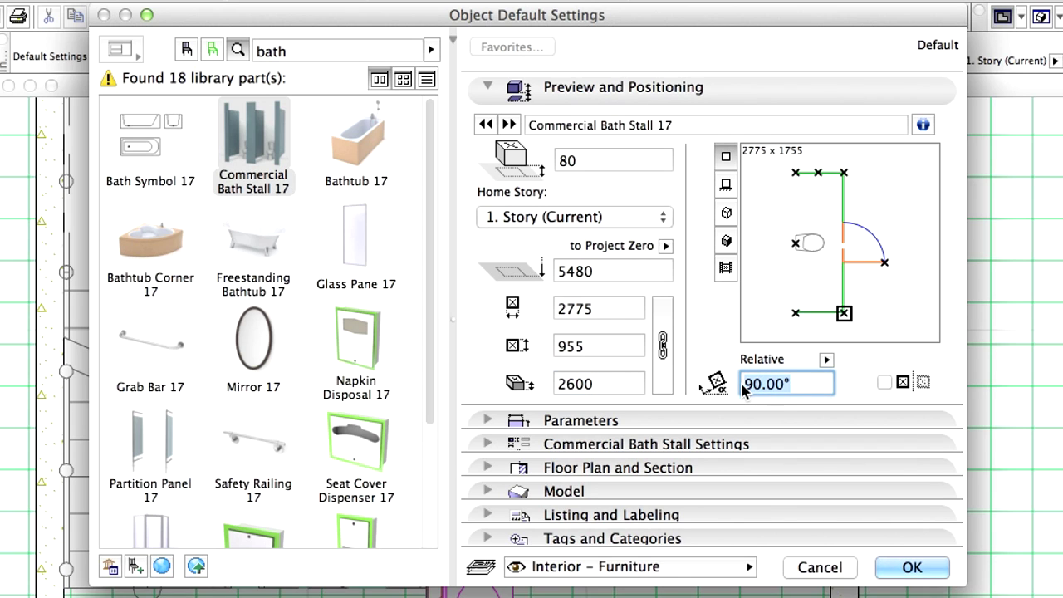
text(0)
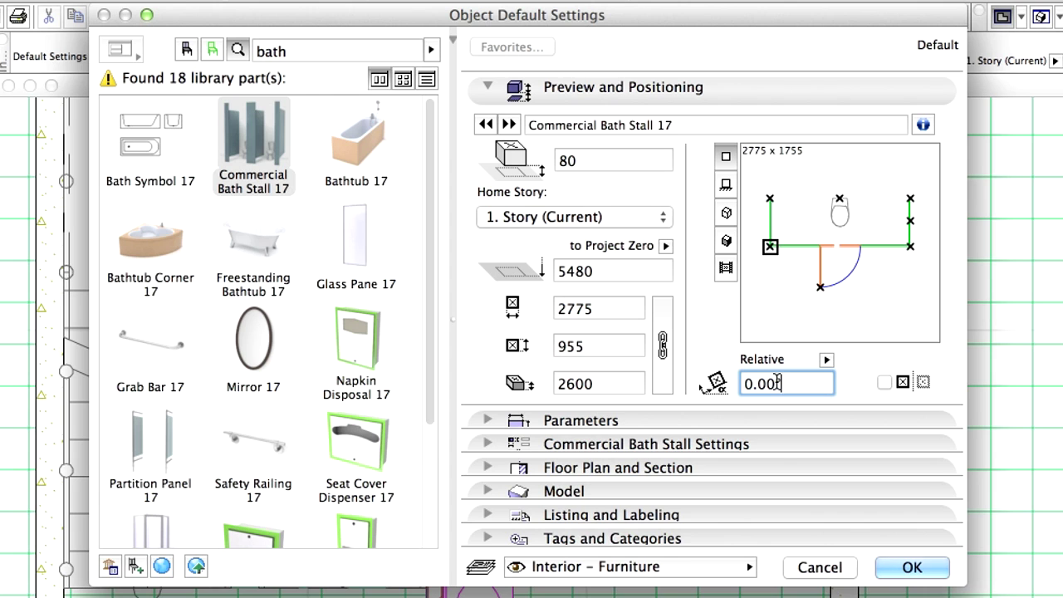
On the Stall Settings – Plan page, turn off End Division 1 and 2
click(488, 446)
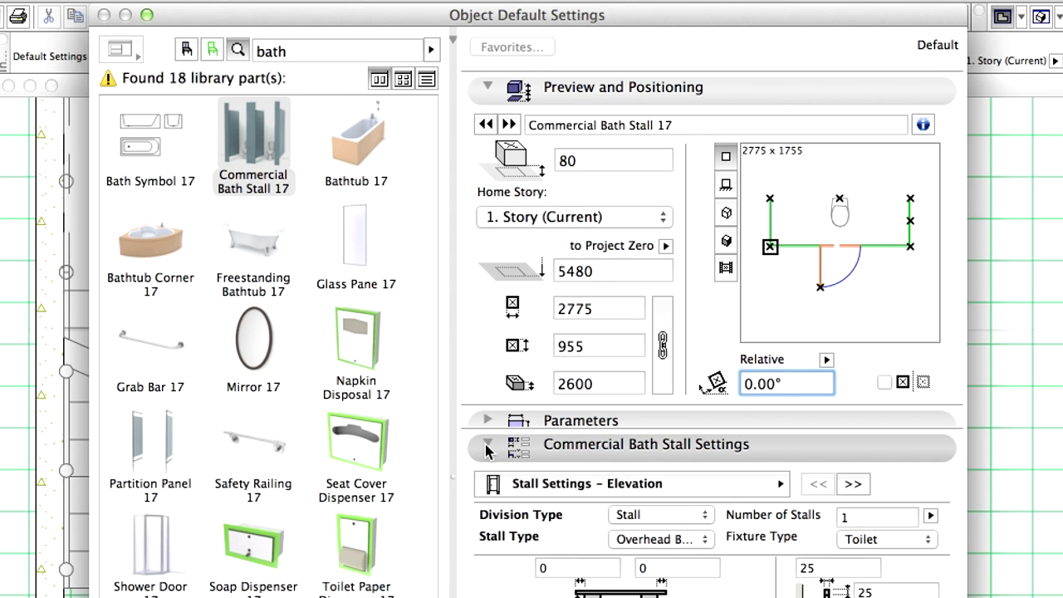
click(683, 175)
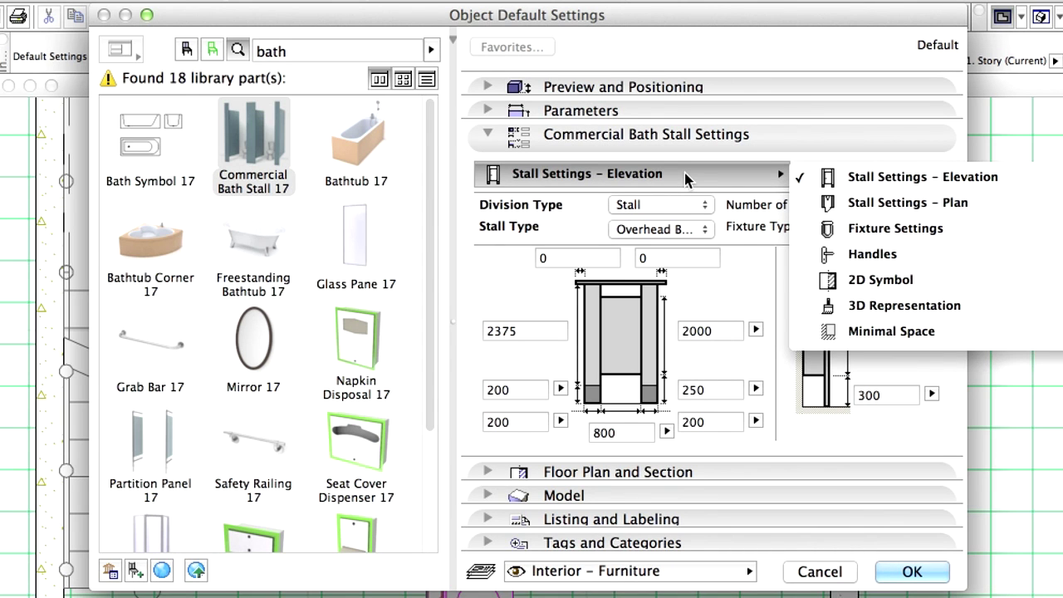
click(897, 203)
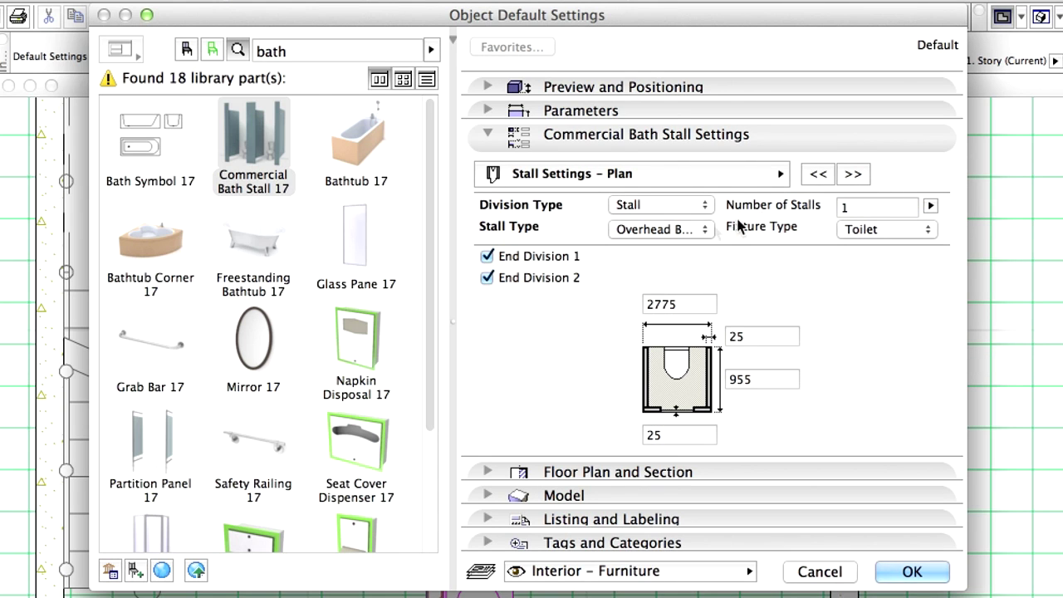
click(487, 256)
click(486, 277)
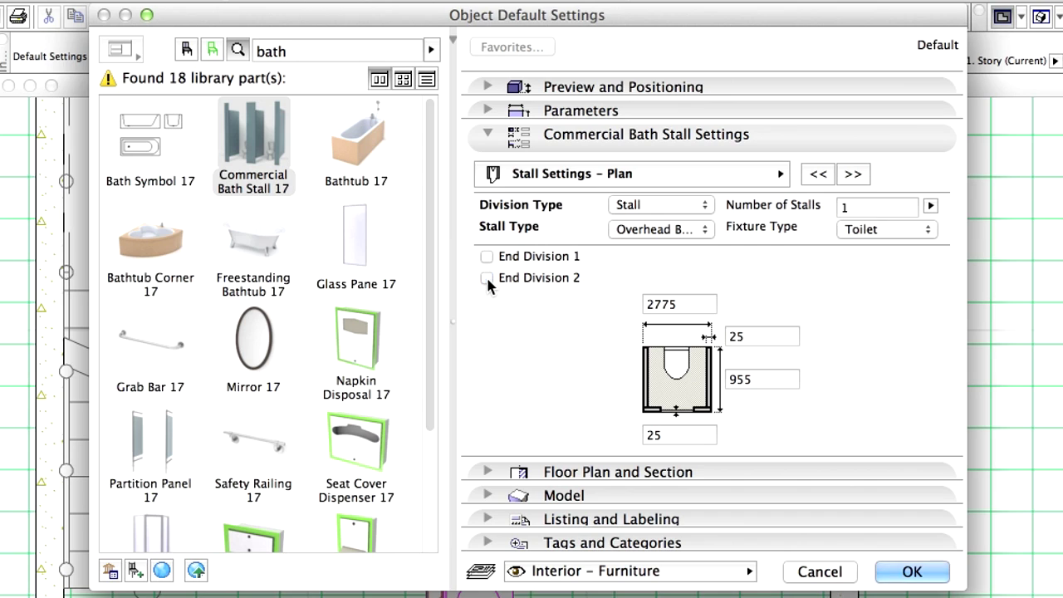
Set 3 stalls, each 925 wide, keeping them on the Interior – Furniture layer
click(930, 205)
click(929, 208)
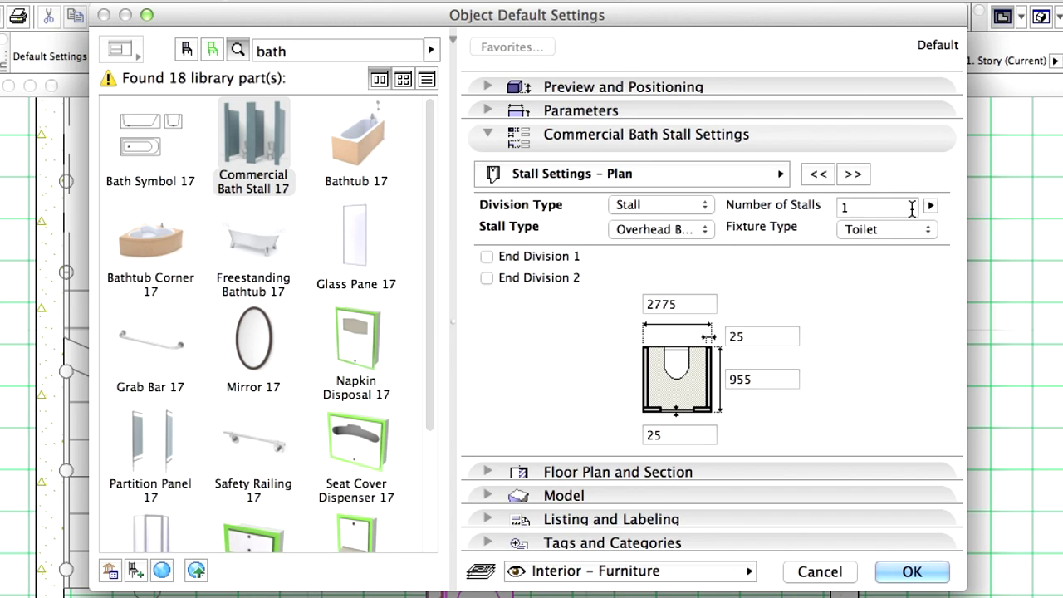
text(3)
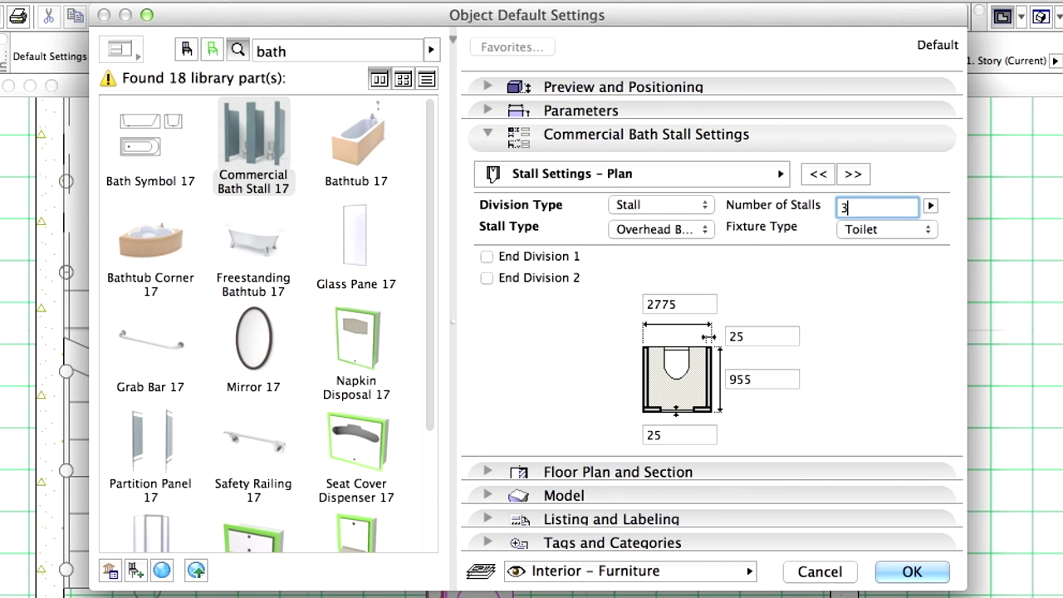
click(716, 571)
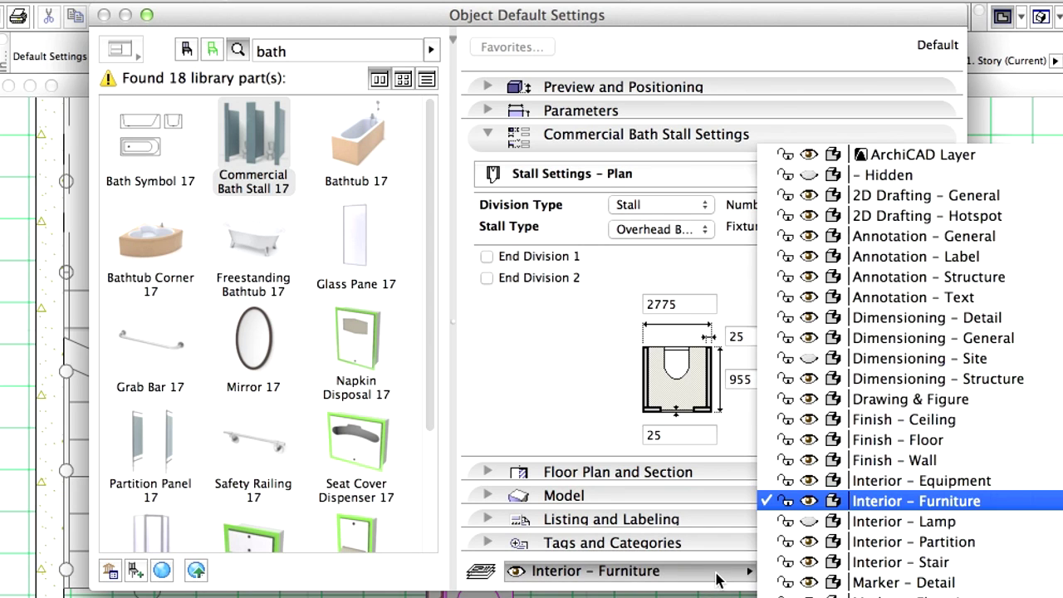
click(716, 573)
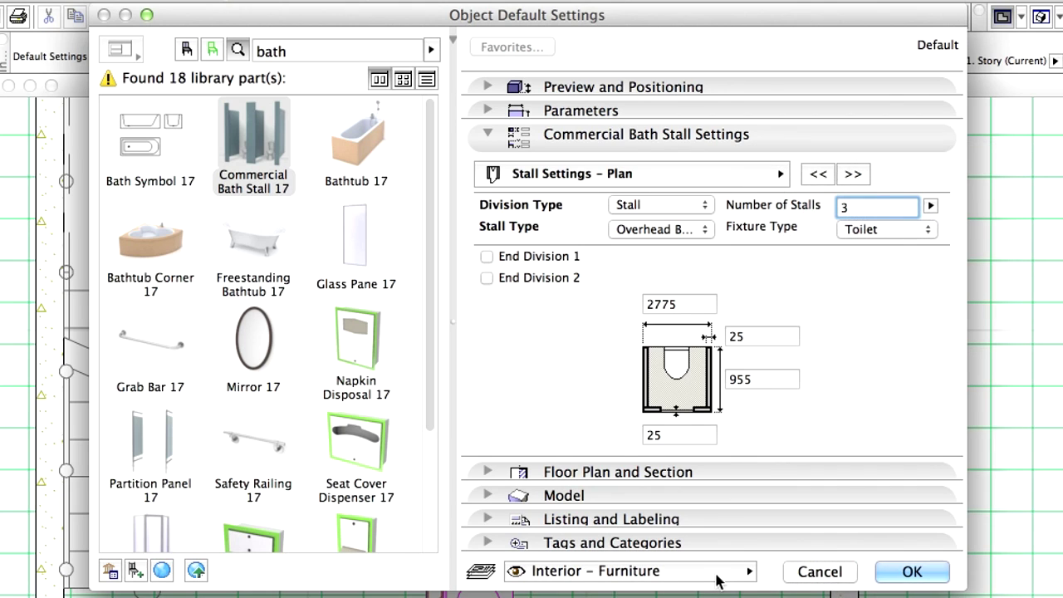
double_click(687, 304)
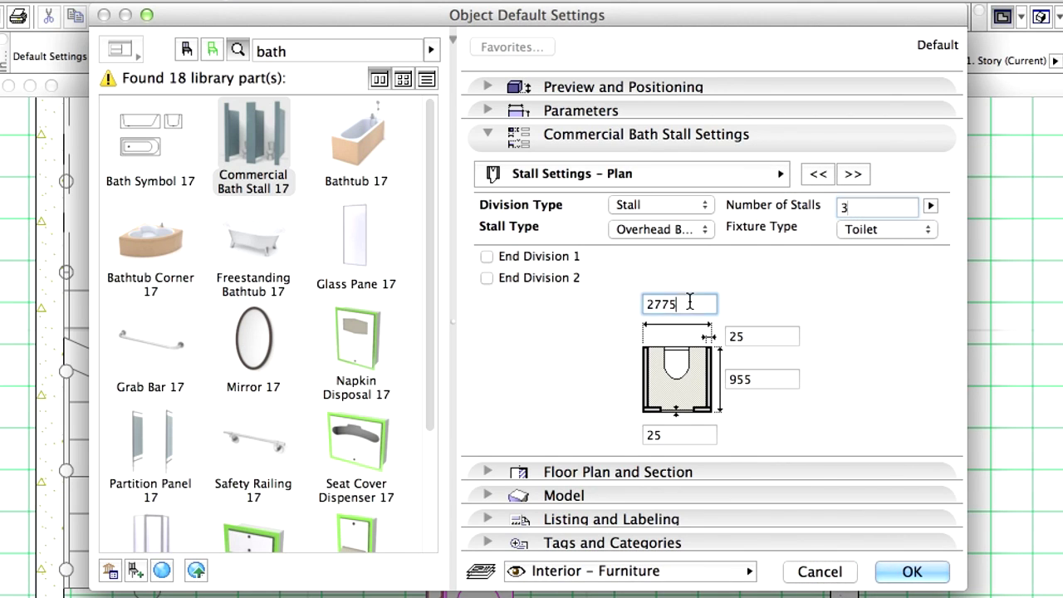
text(925)
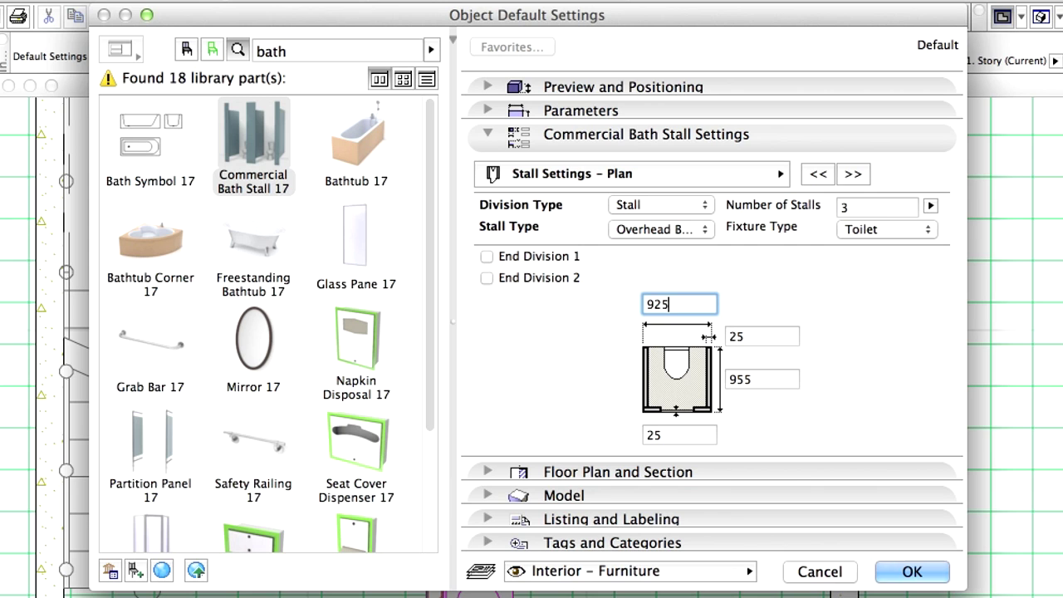
click(741, 338)
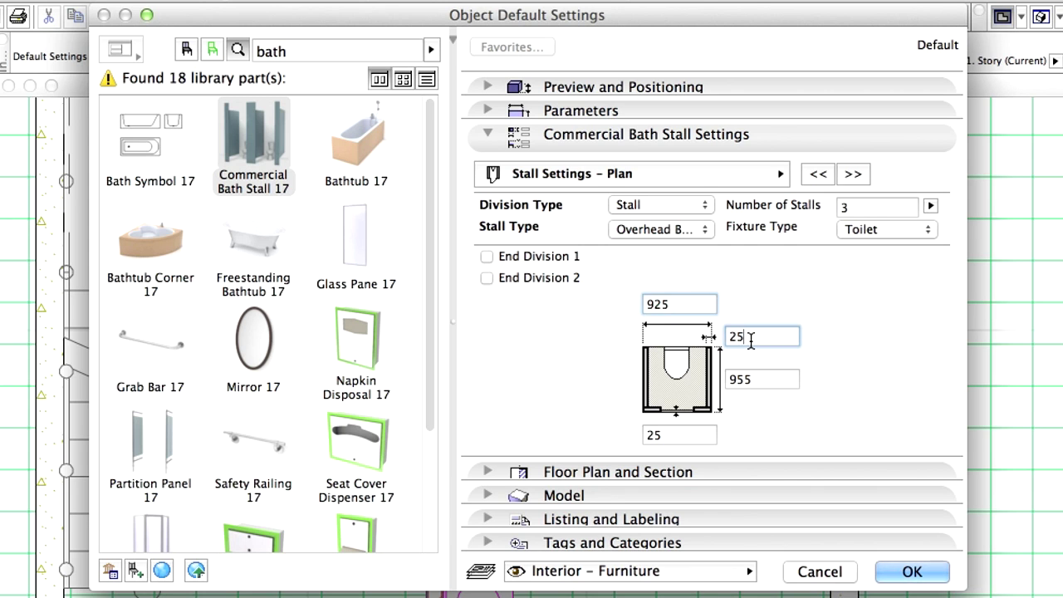
key(Tab)
click(487, 87)
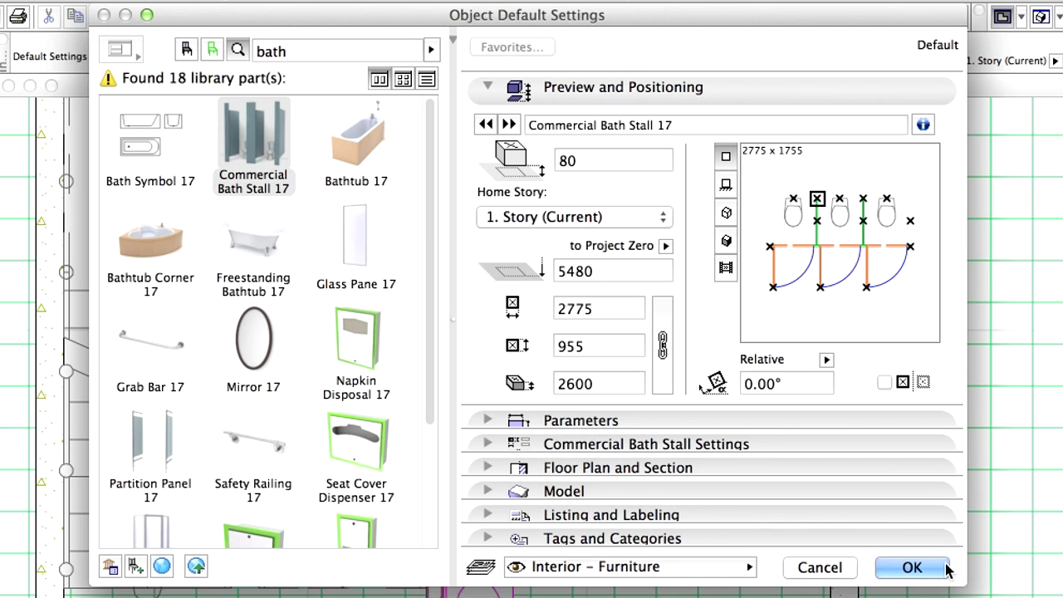
Place the three-stall unit against the room's top wall using the Divisions (3) snap
click(912, 567)
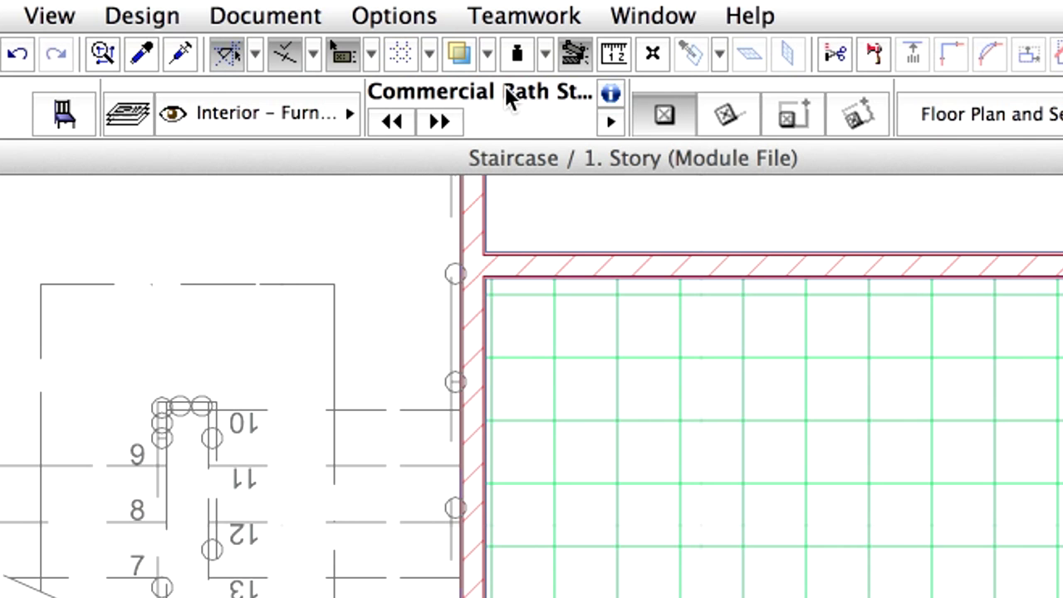
click(314, 54)
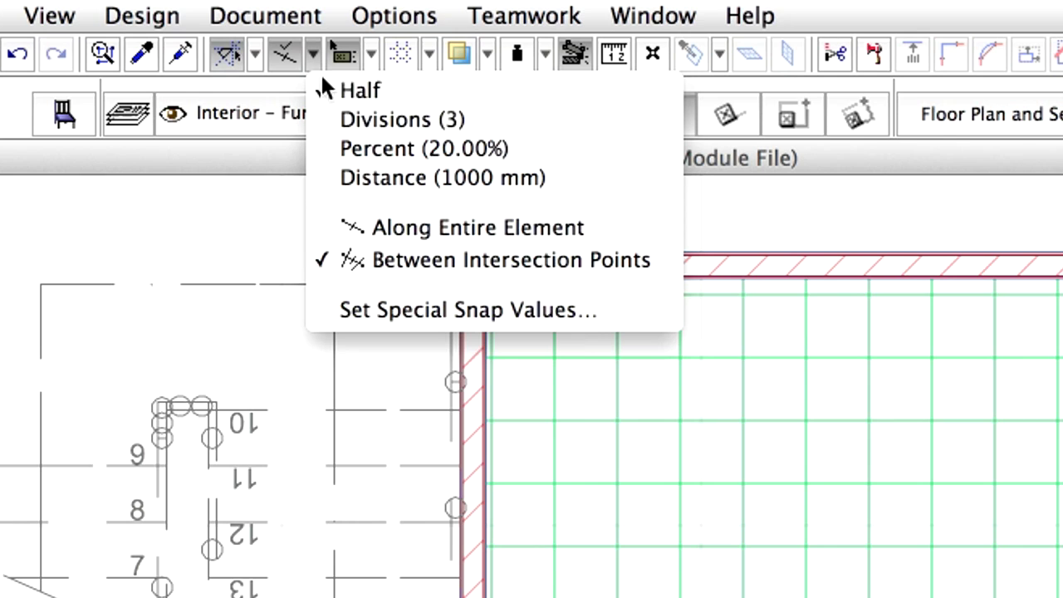
click(511, 123)
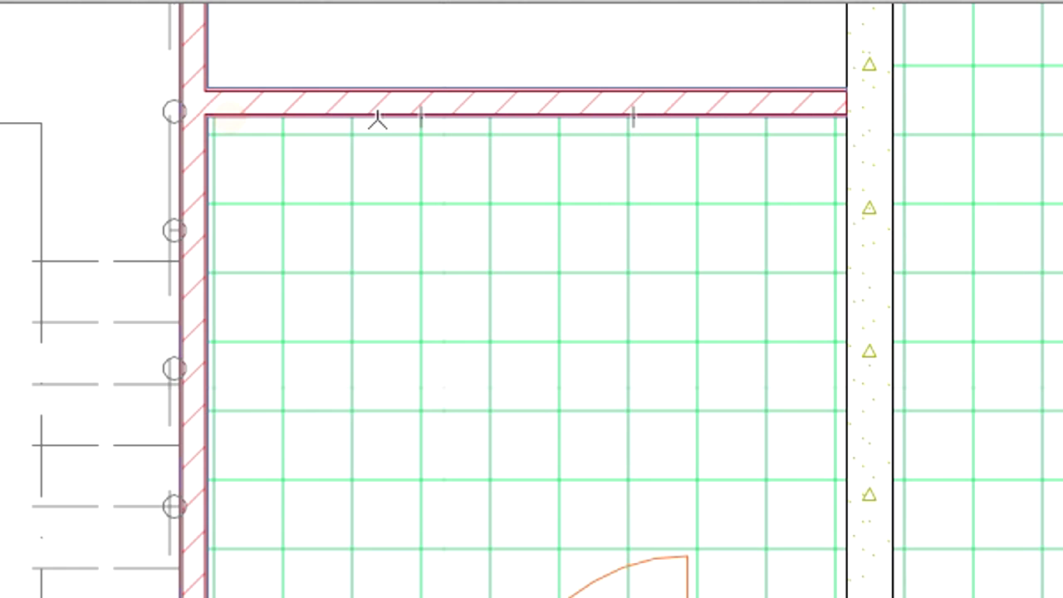
click(423, 113)
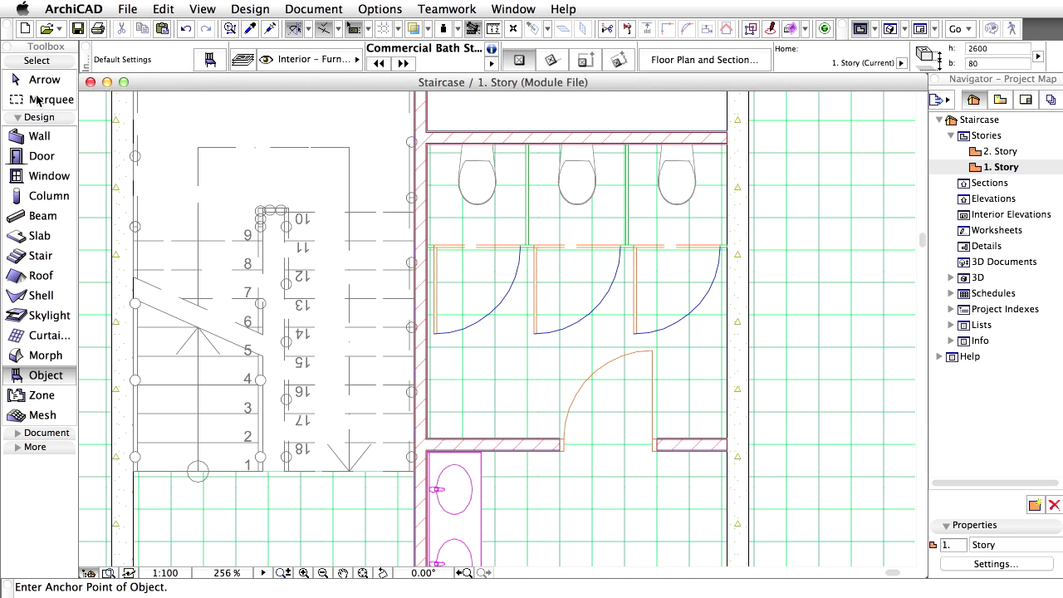
click(40, 99)
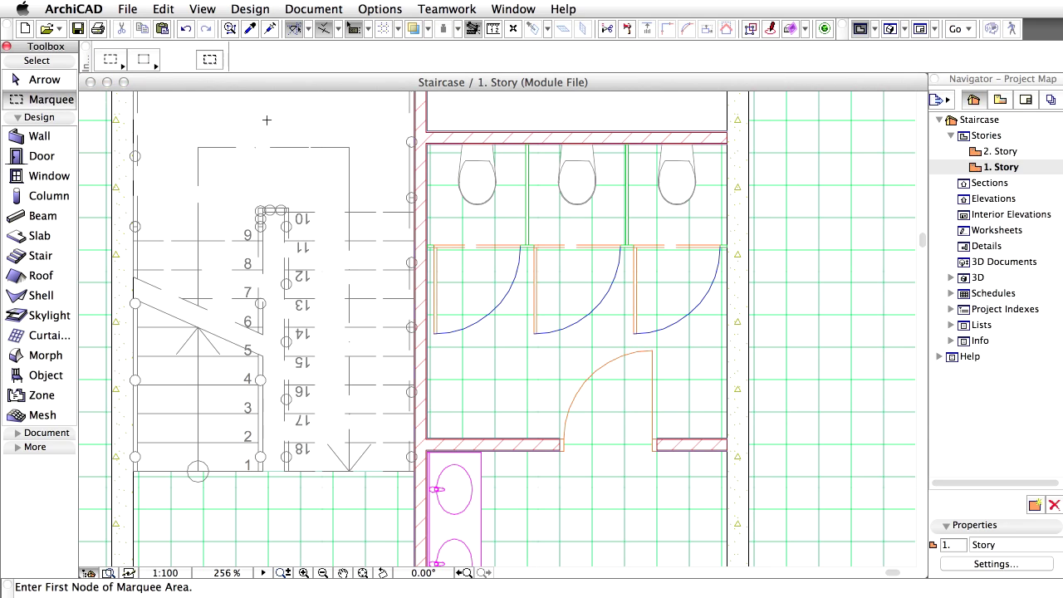
click(385, 113)
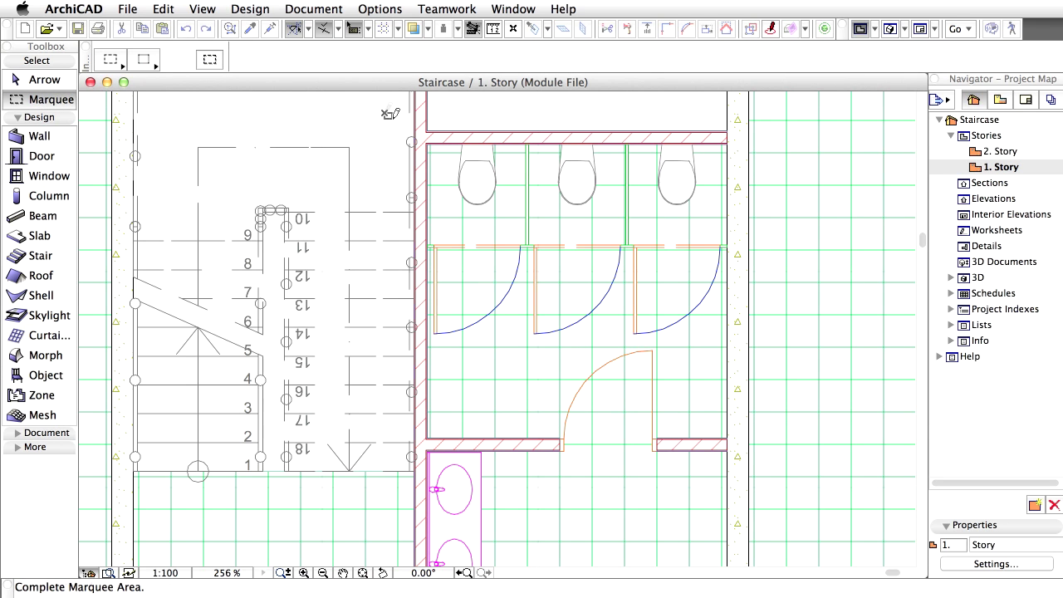
click(722, 384)
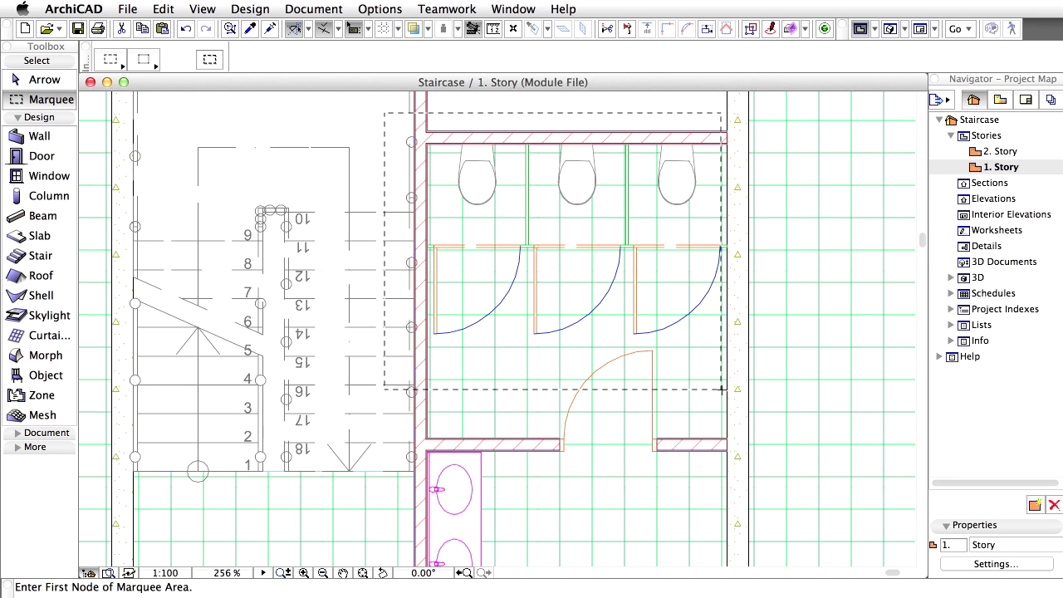
right_click(464, 131)
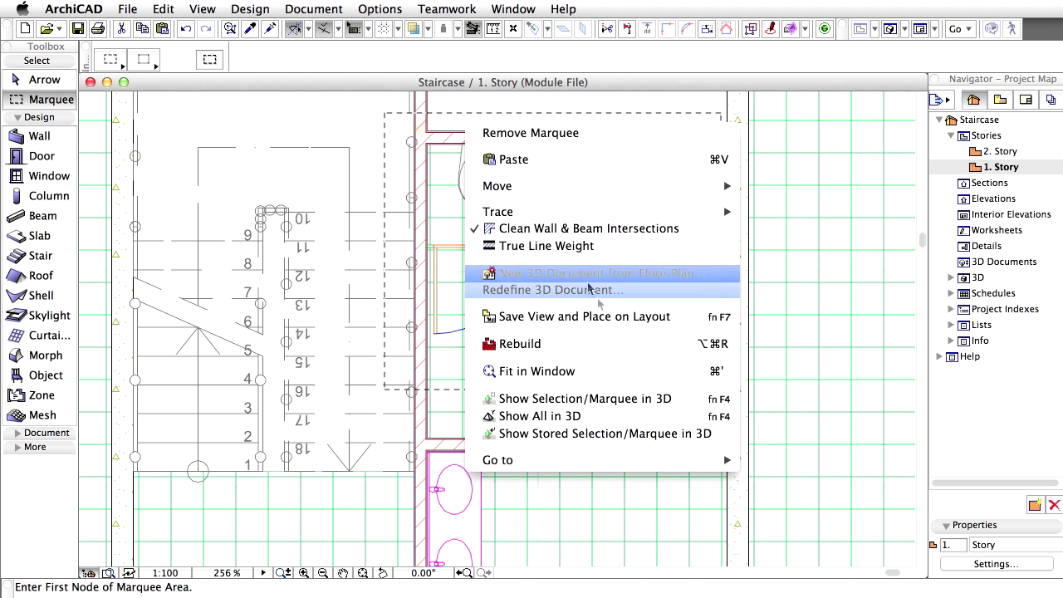
click(650, 399)
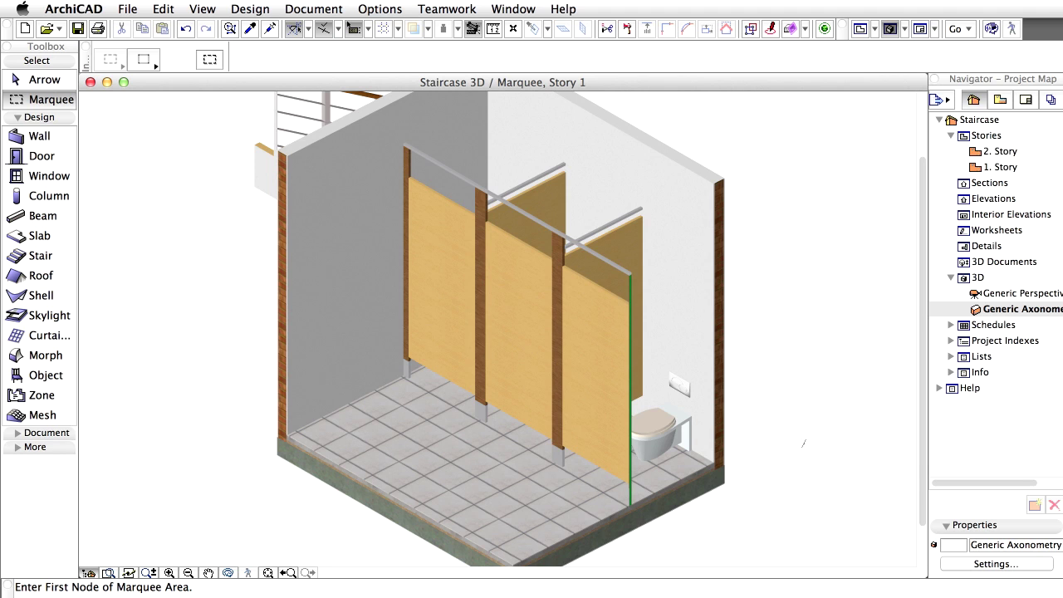
key(F2)
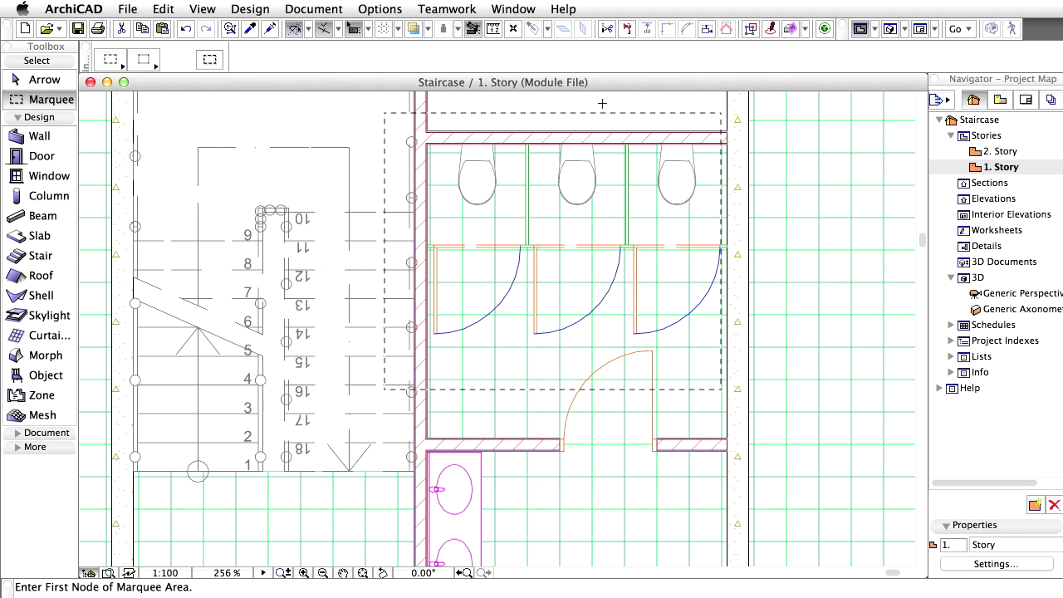
right_click(602, 103)
click(612, 111)
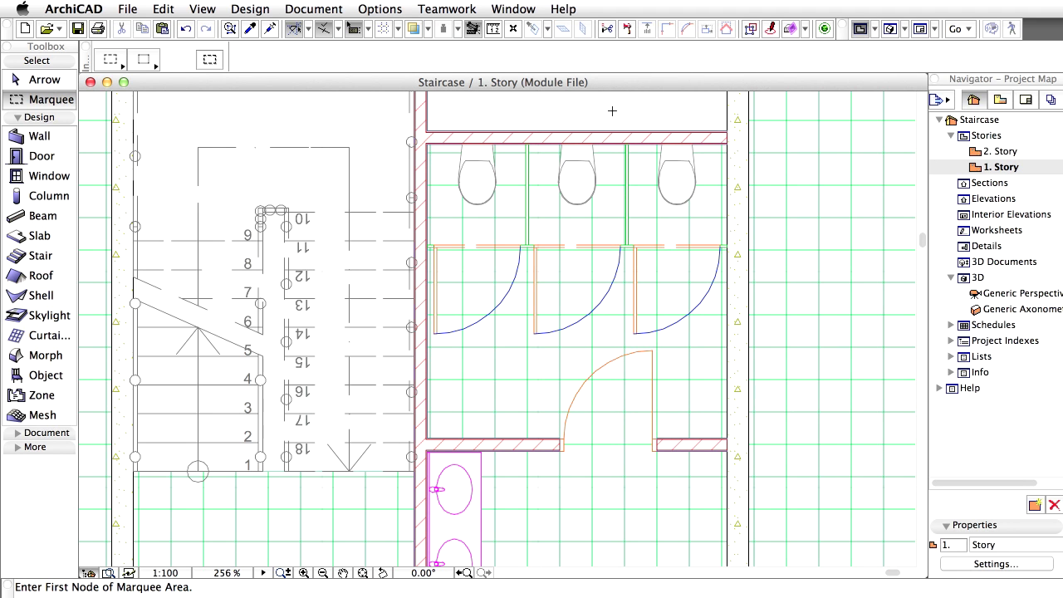
click(462, 572)
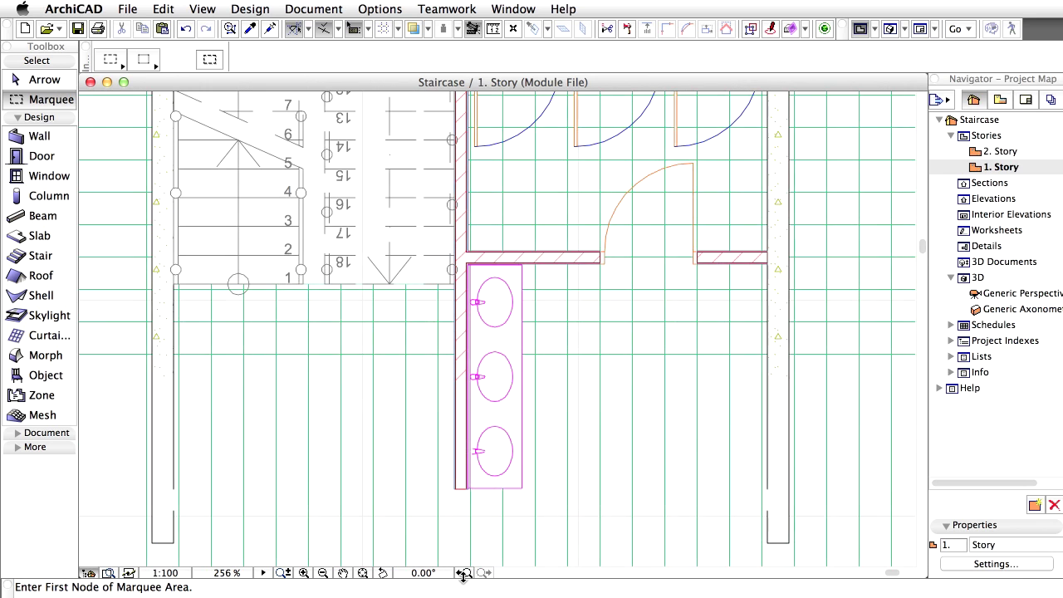
Zoom out and choose Kitchen Layout 17 from the Furniture Layouts library in Object defaults
click(462, 572)
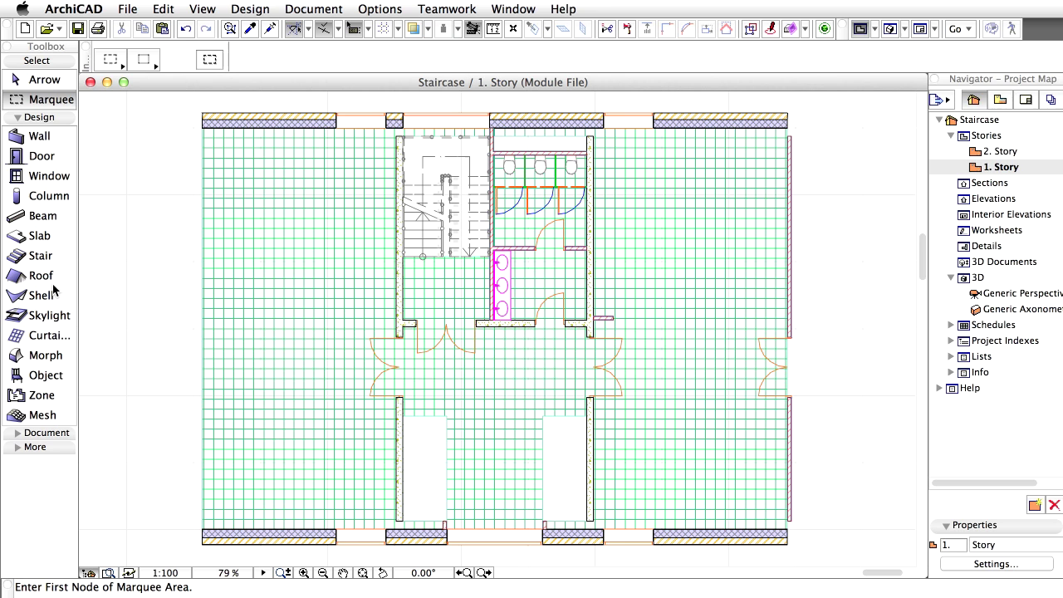
click(40, 377)
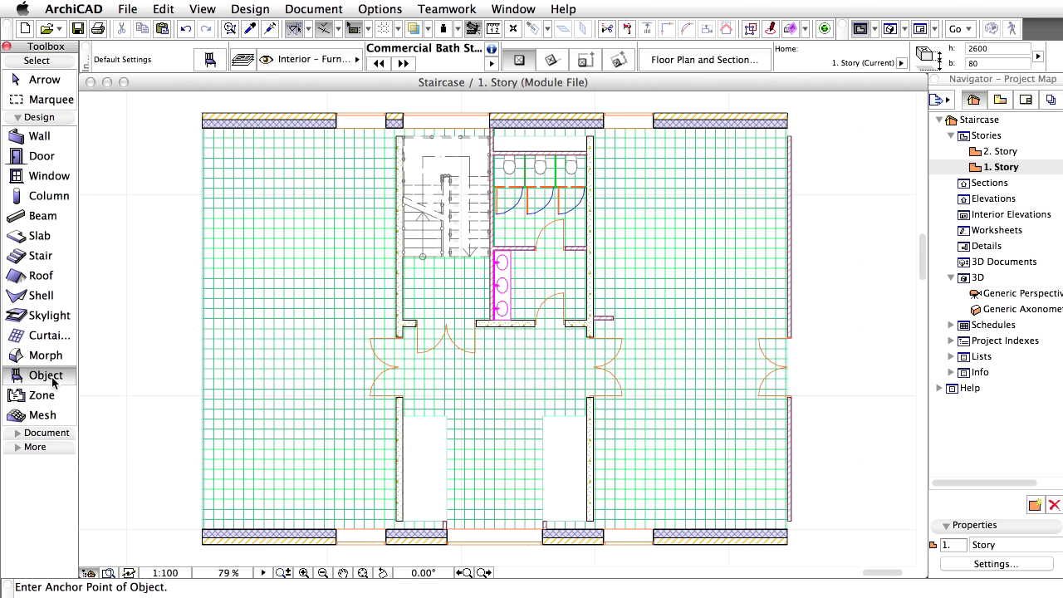
double_click(52, 381)
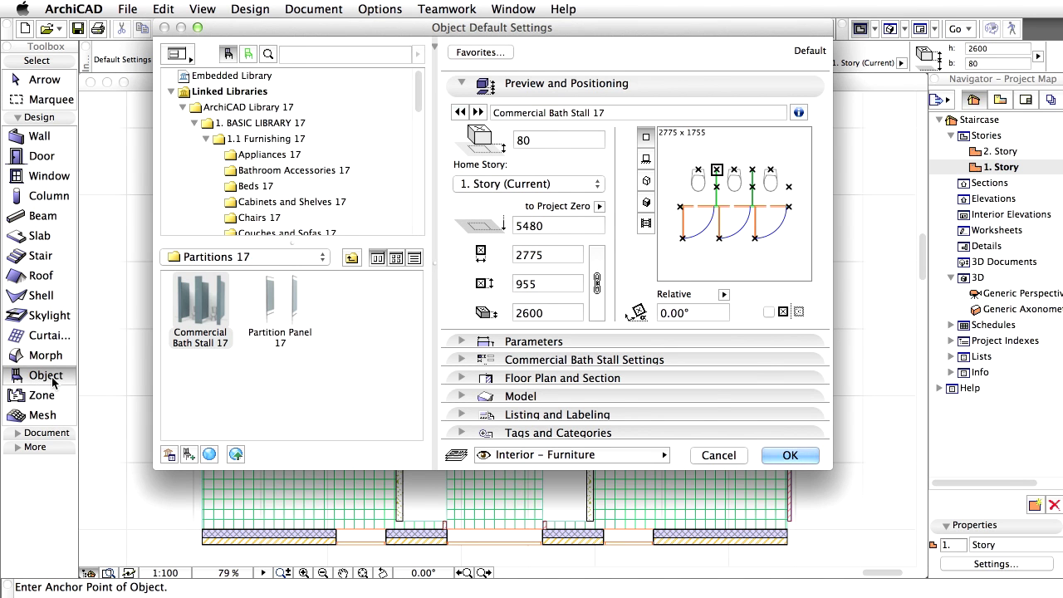
scroll(323, 181, down, 2)
scroll(323, 180, down, 2)
click(305, 233)
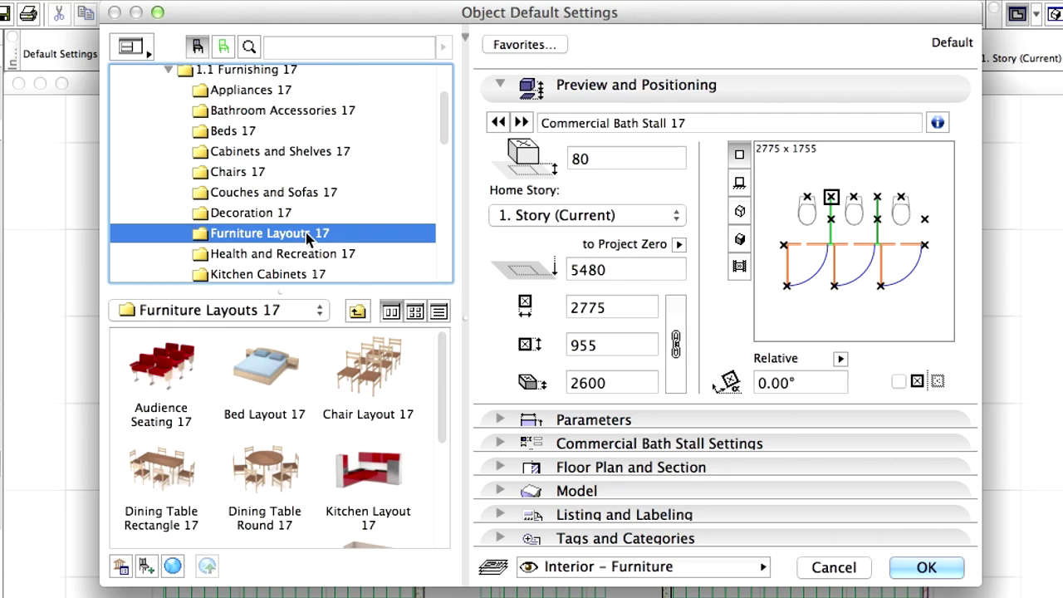
click(377, 467)
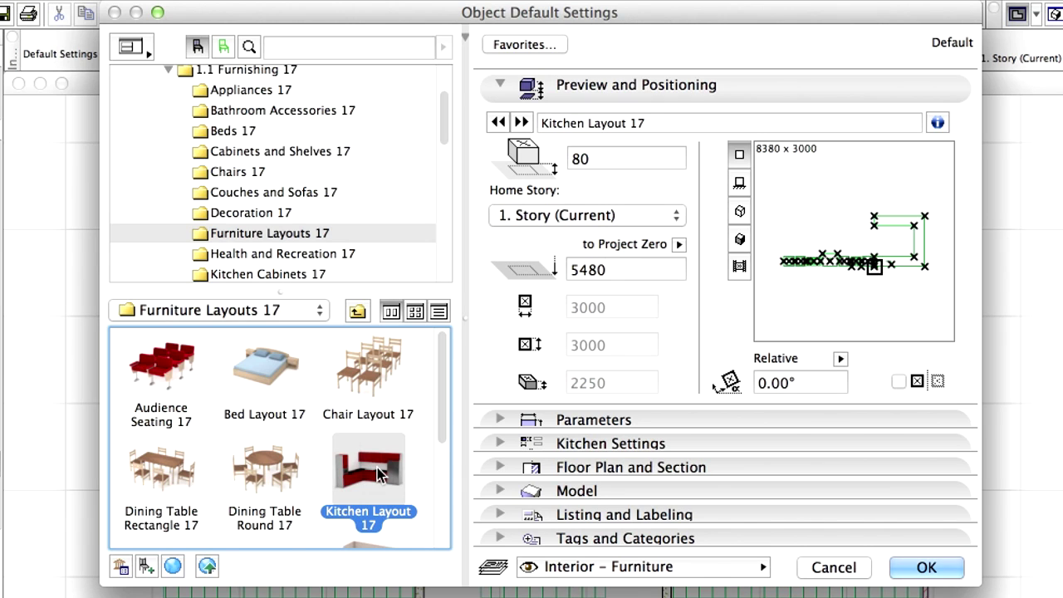
Set the kitchen layout's rotation angle to 270°
drag(604, 158, 564, 162)
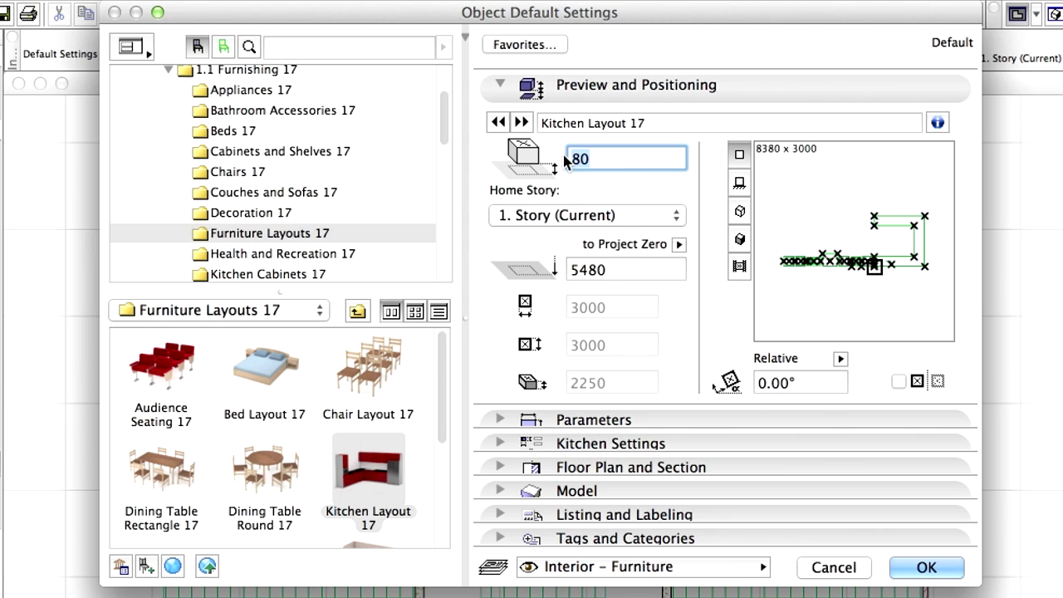
click(826, 380)
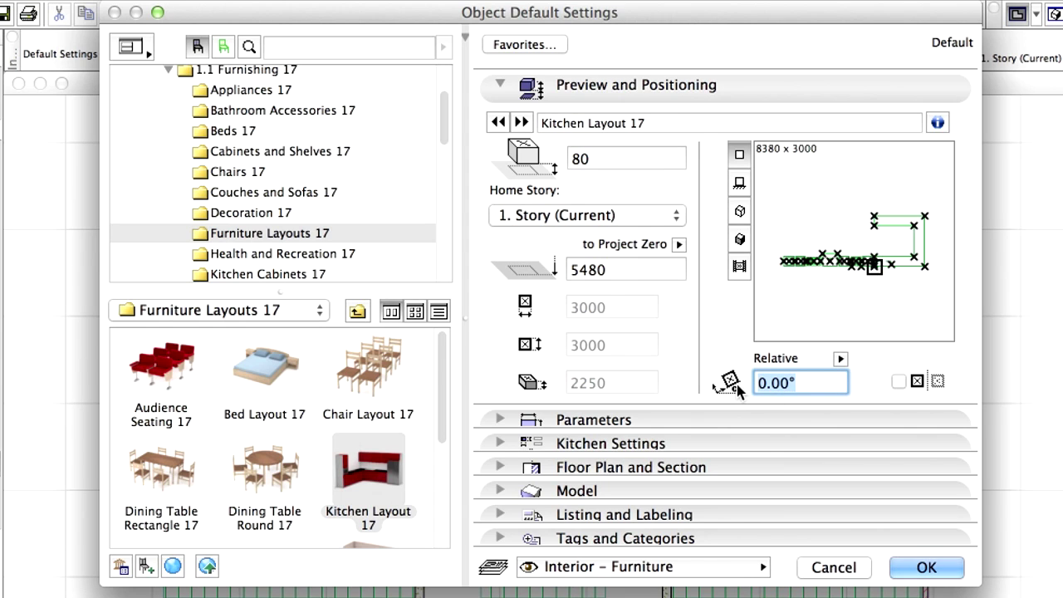
text(270)
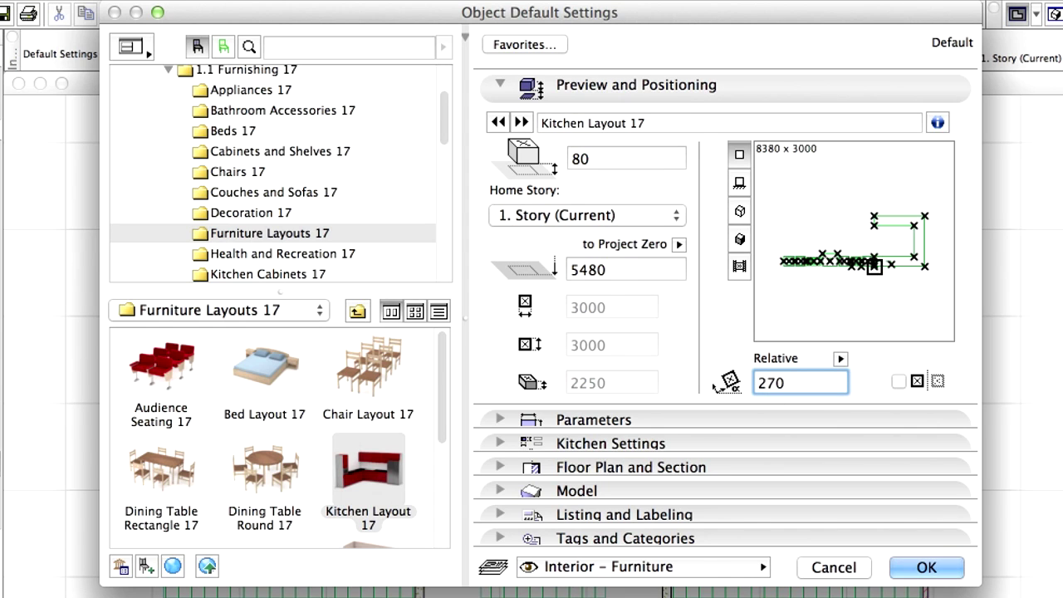
key(Return)
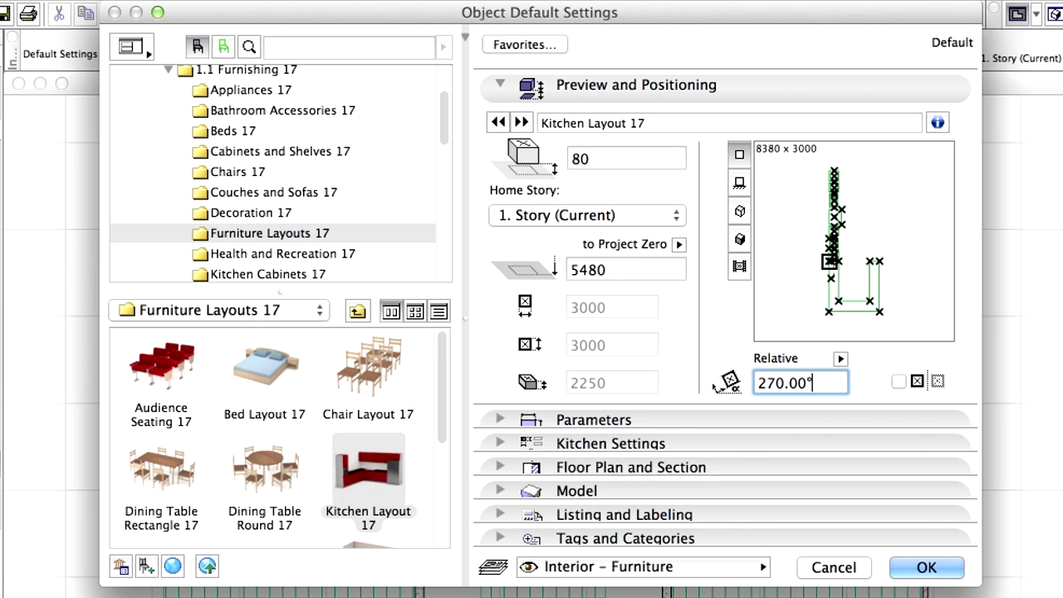
Switch the Kitchen Settings layout from U-shaped to Straight, leaving the layer unchanged
click(500, 84)
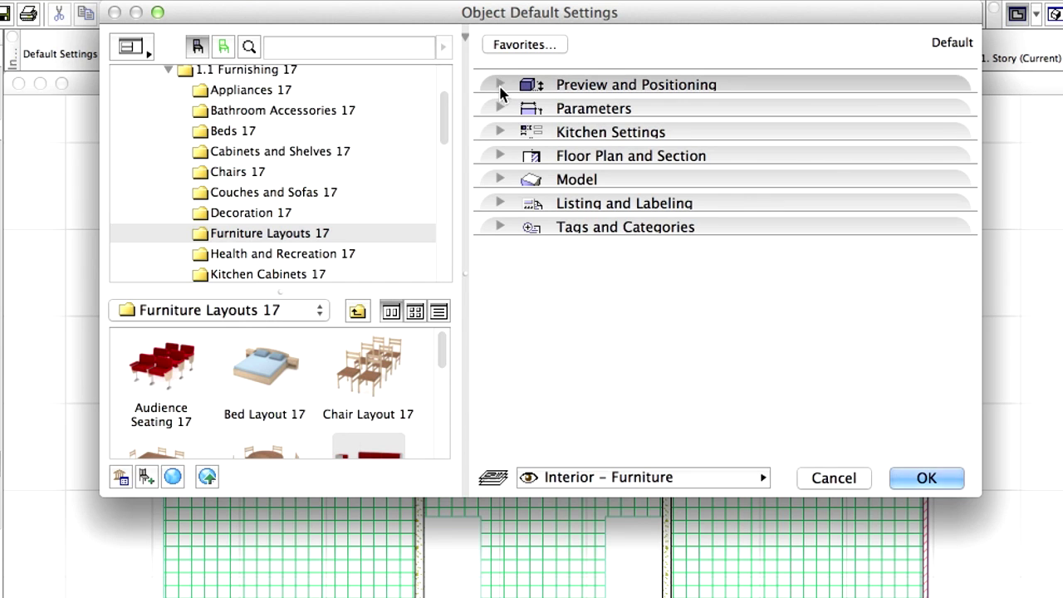
click(502, 130)
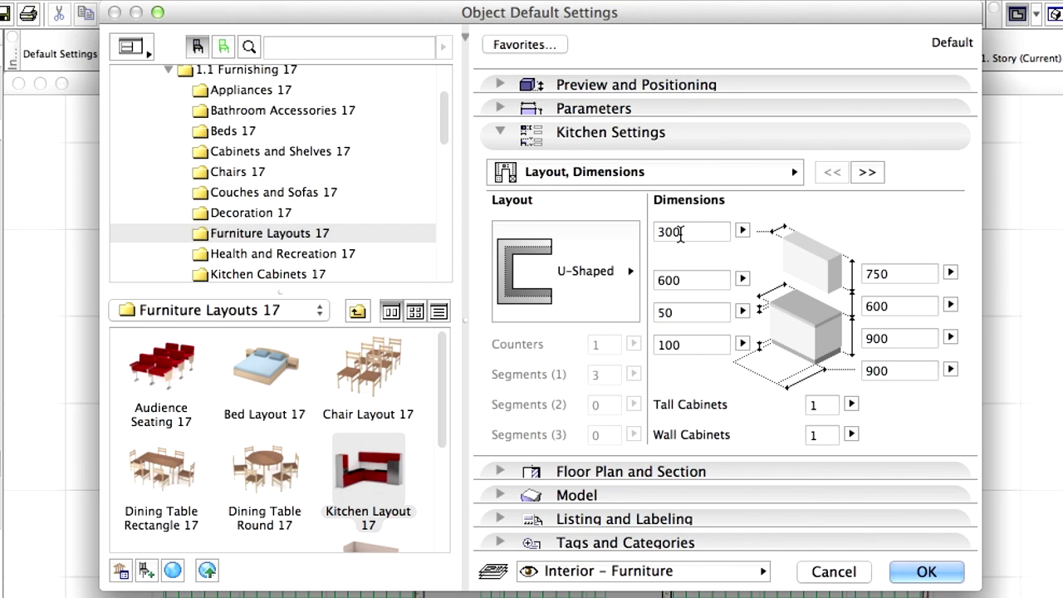
click(627, 289)
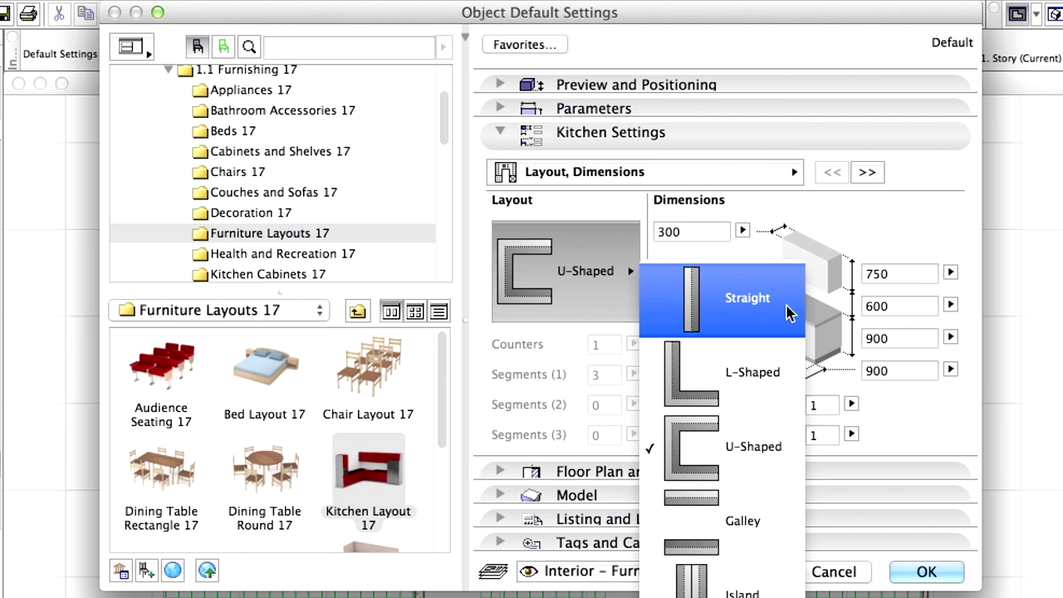
click(789, 313)
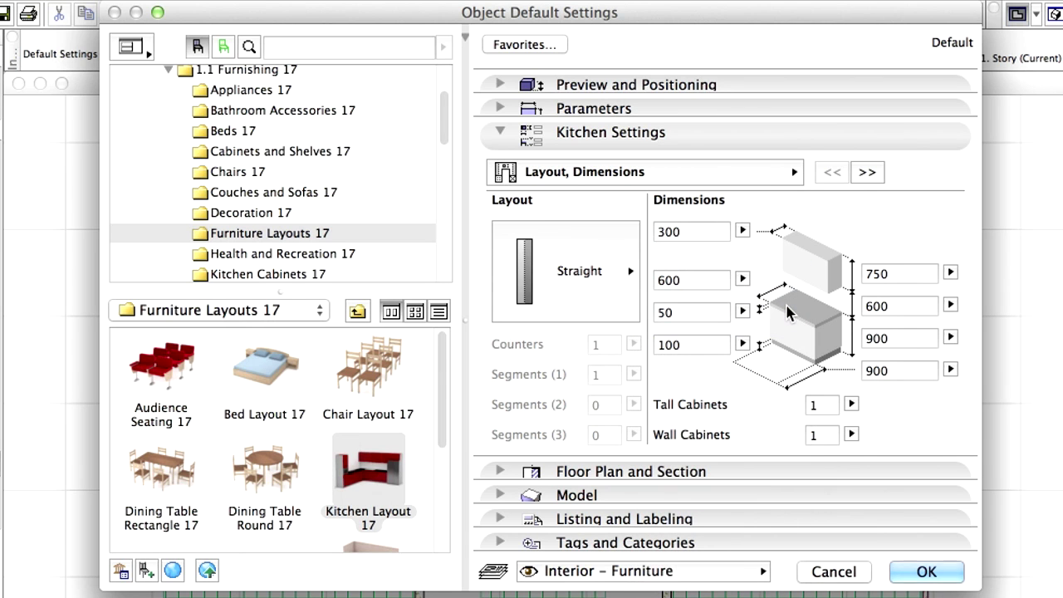
click(748, 577)
click(747, 579)
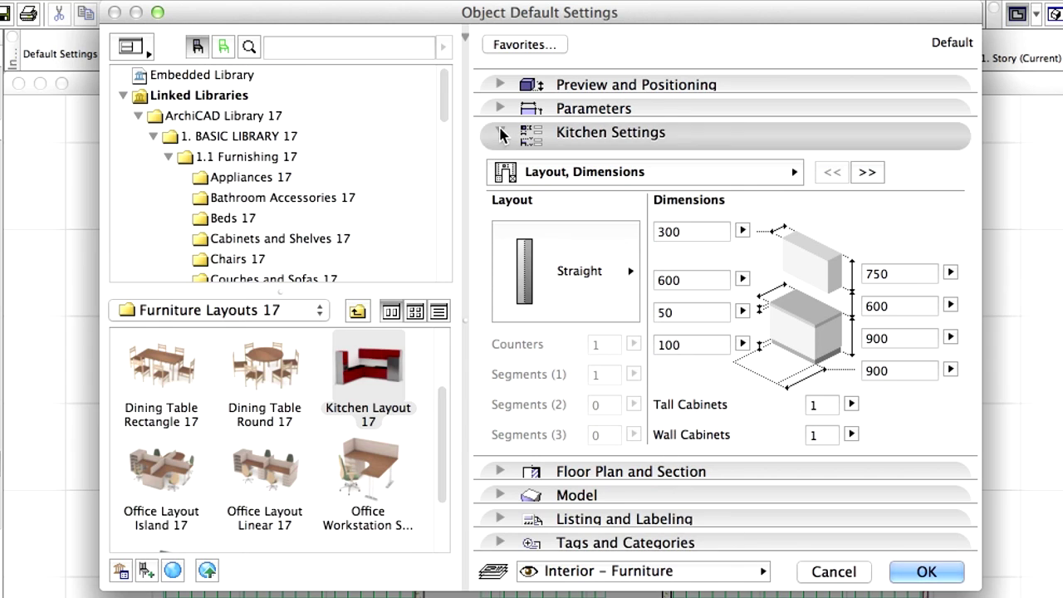
On the Accessories page, uncheck Cooktops, Ovens and Washers
click(720, 178)
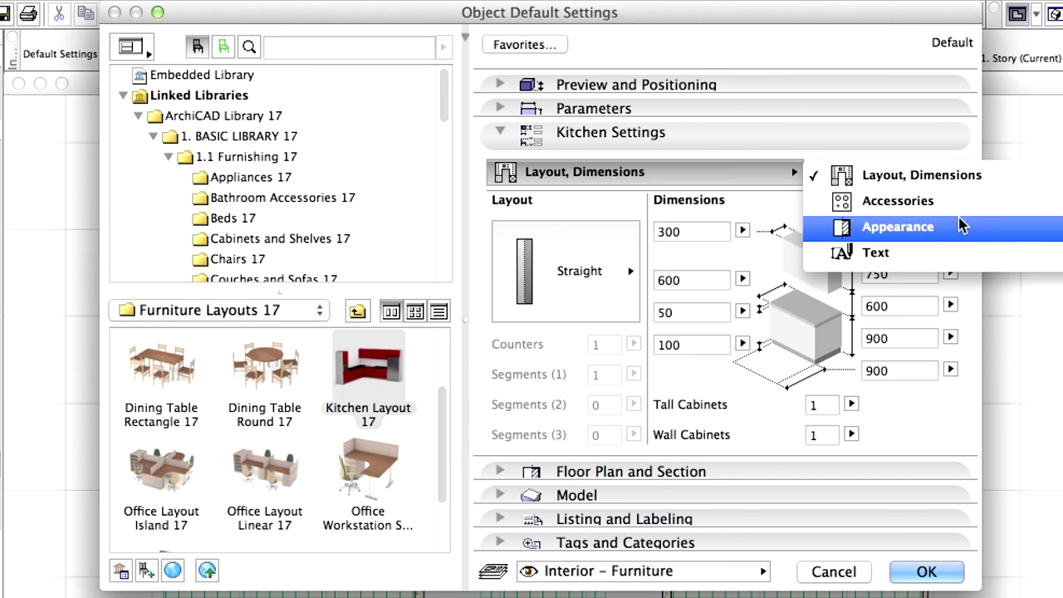
click(1003, 203)
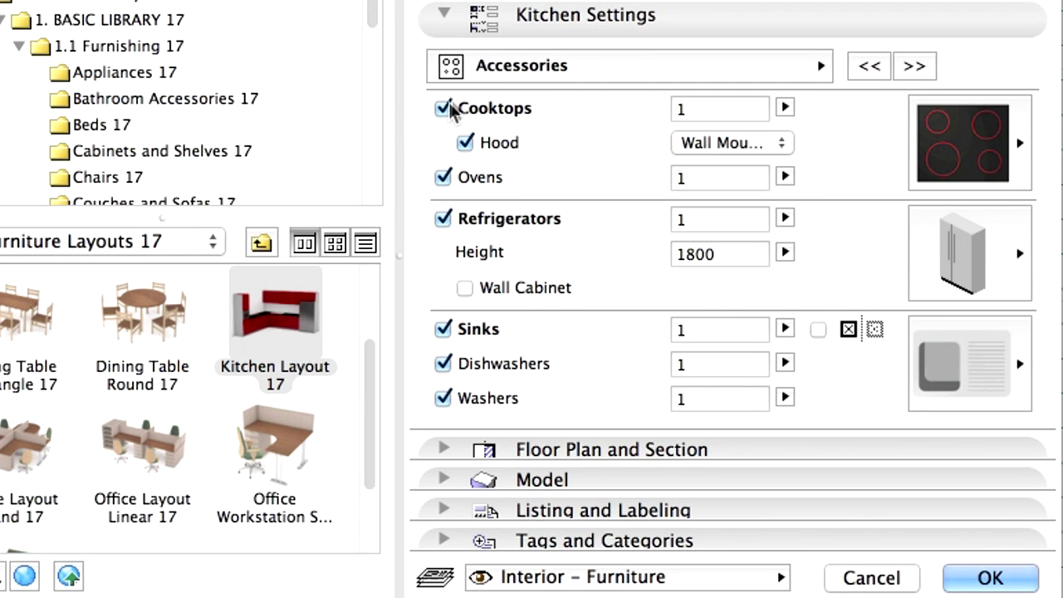
click(443, 109)
click(443, 179)
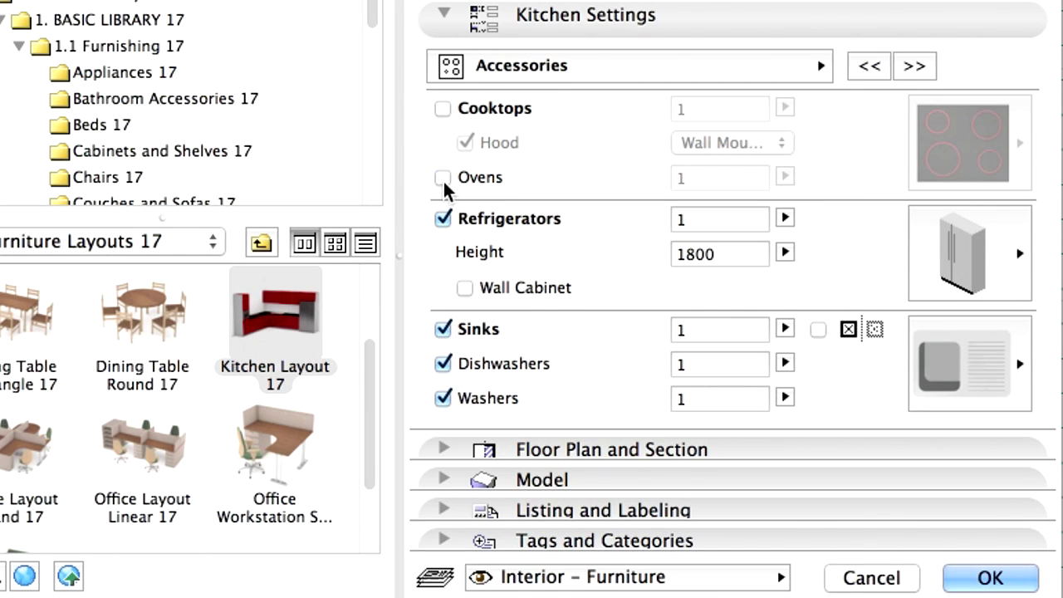
click(444, 396)
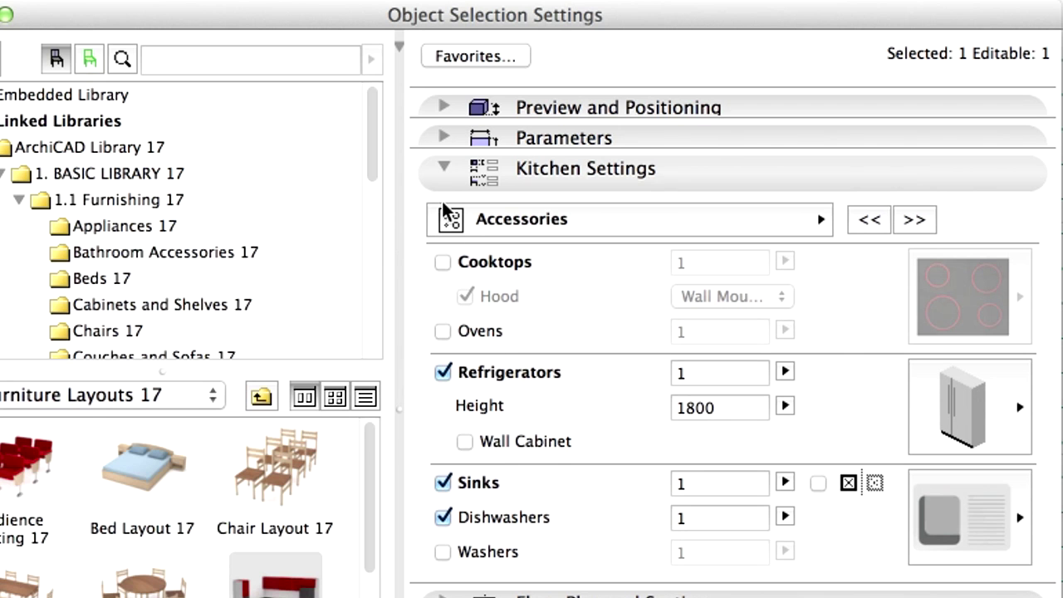
Anchor the kitchen layout at its bottom hotspot and accept the settings
click(440, 173)
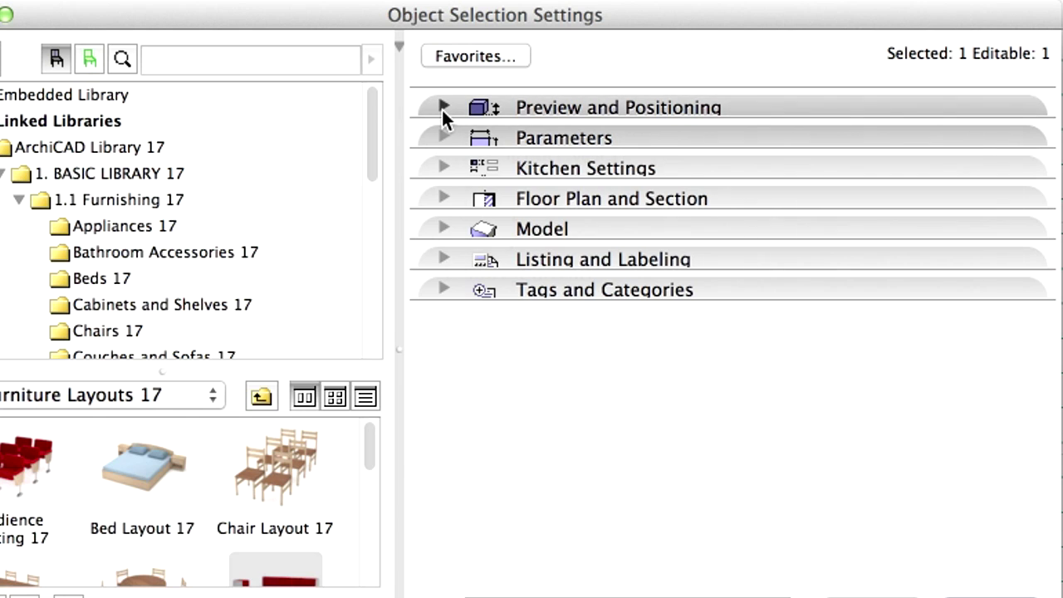
click(441, 107)
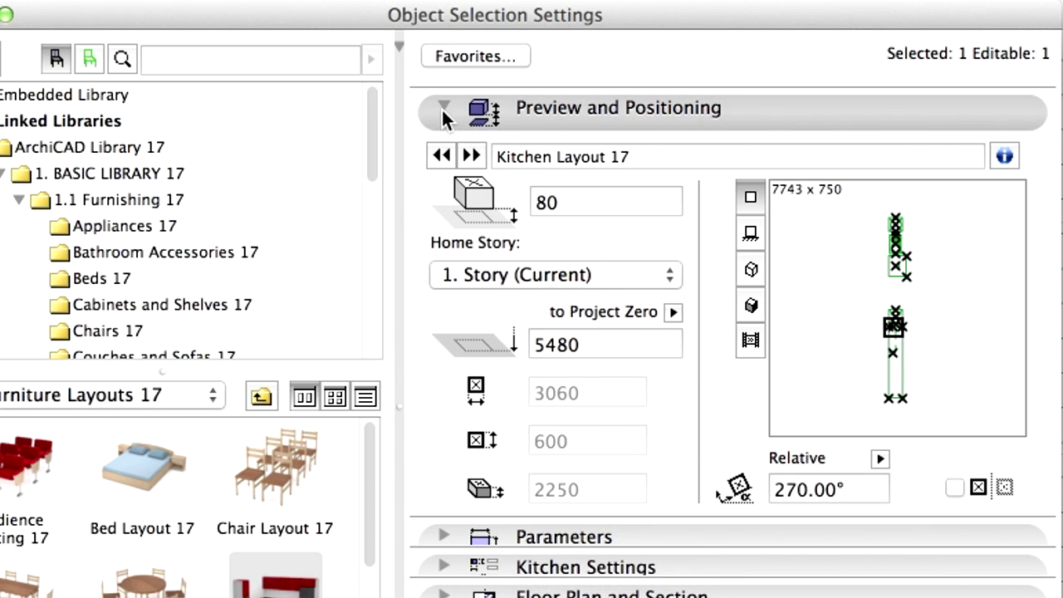
click(890, 398)
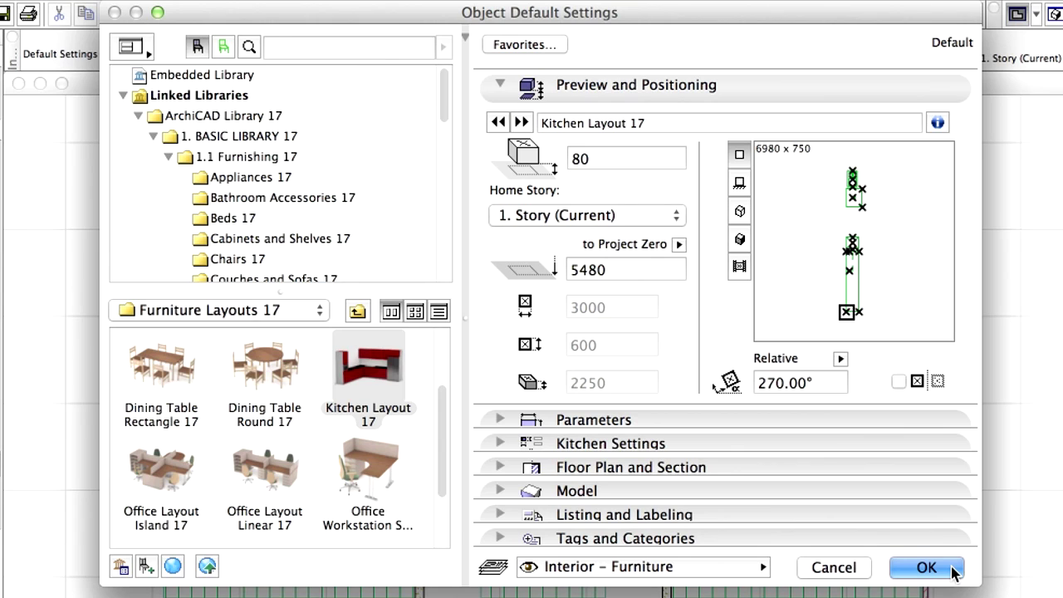
click(926, 567)
scroll(614, 307, up, 2)
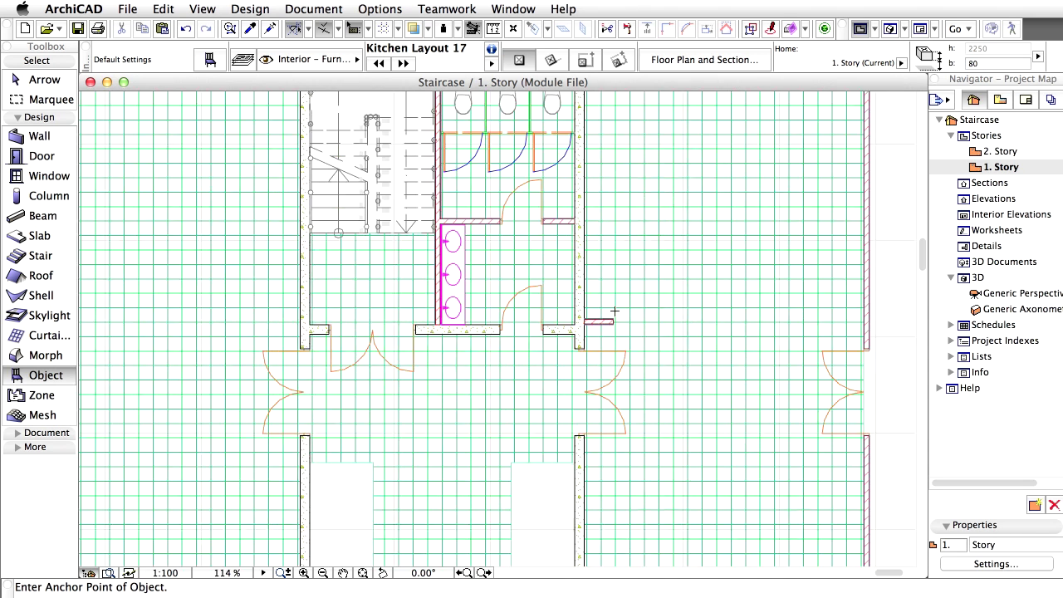
scroll(614, 311, up, 4)
scroll(614, 311, up, 3)
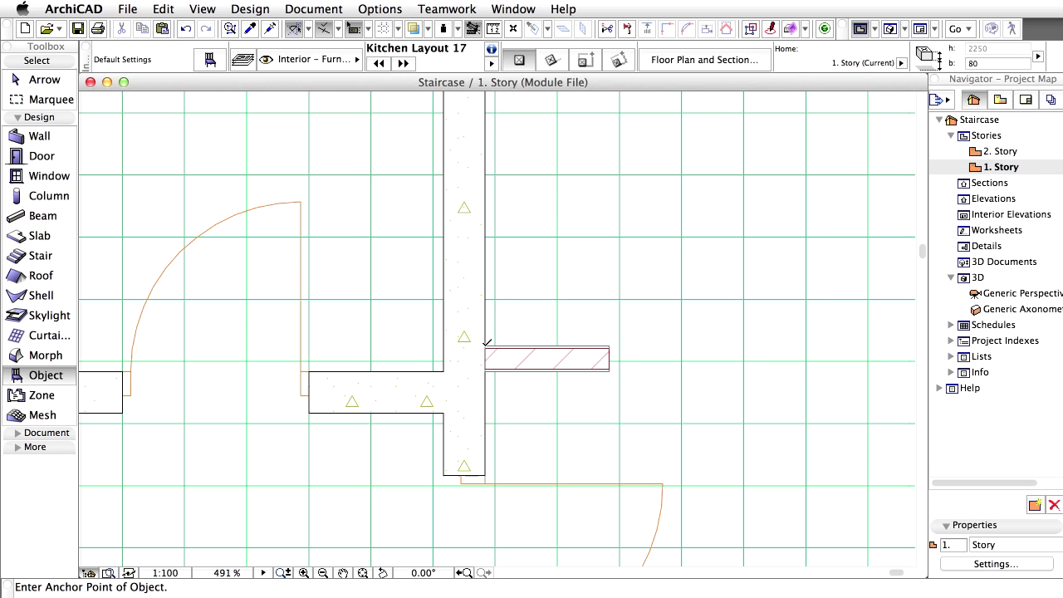
Place Kitchen Layout 17 at the wall corner beside the restrooms and select it
click(486, 342)
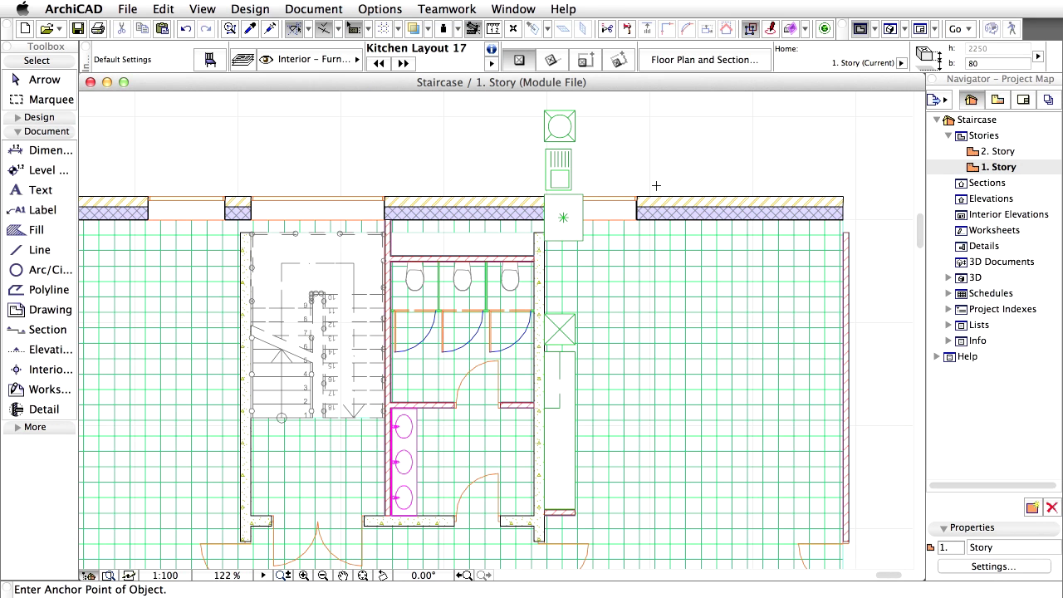
shift+click(586, 242)
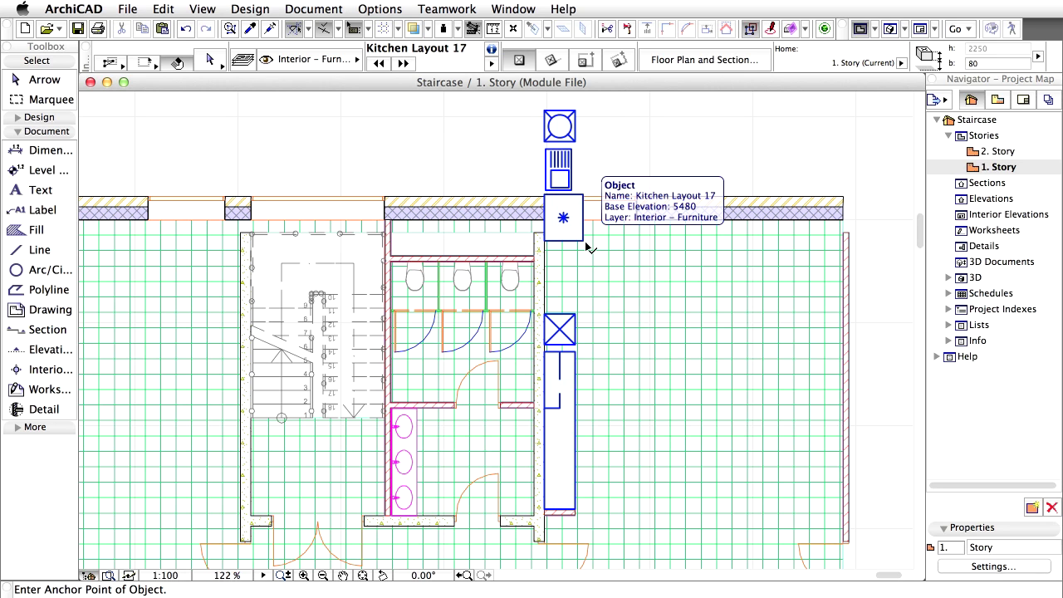
shift+click(587, 245)
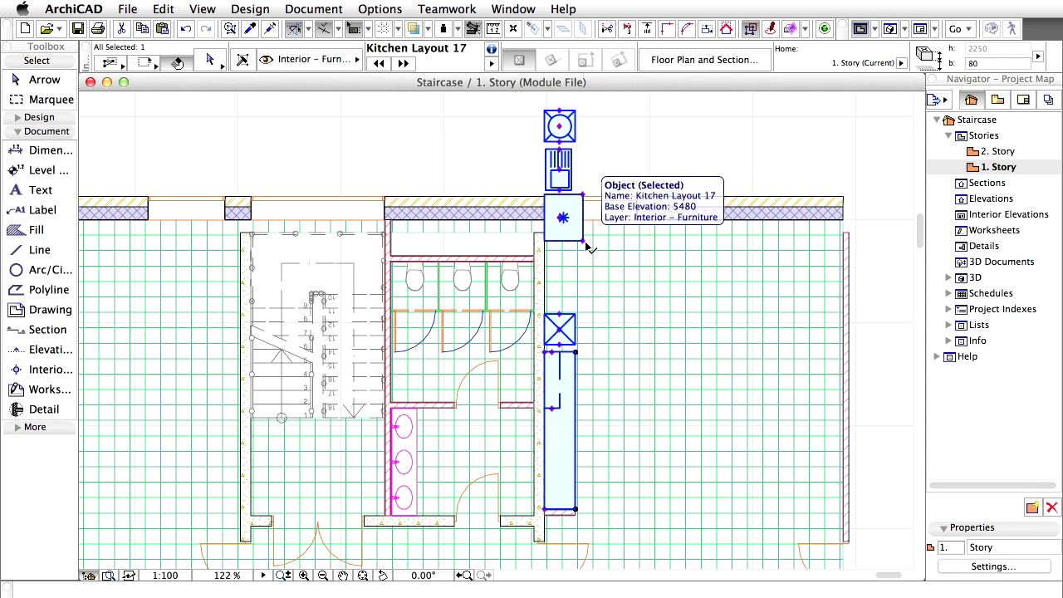
click(586, 243)
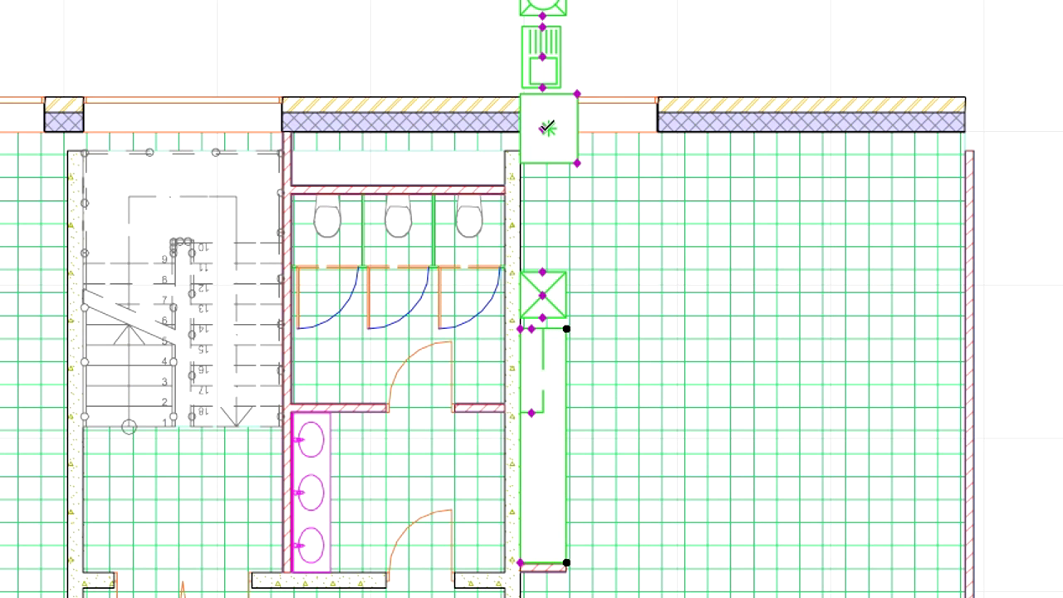
Move the refrigerator node to Y -705 so it sits inside the room
click(547, 127)
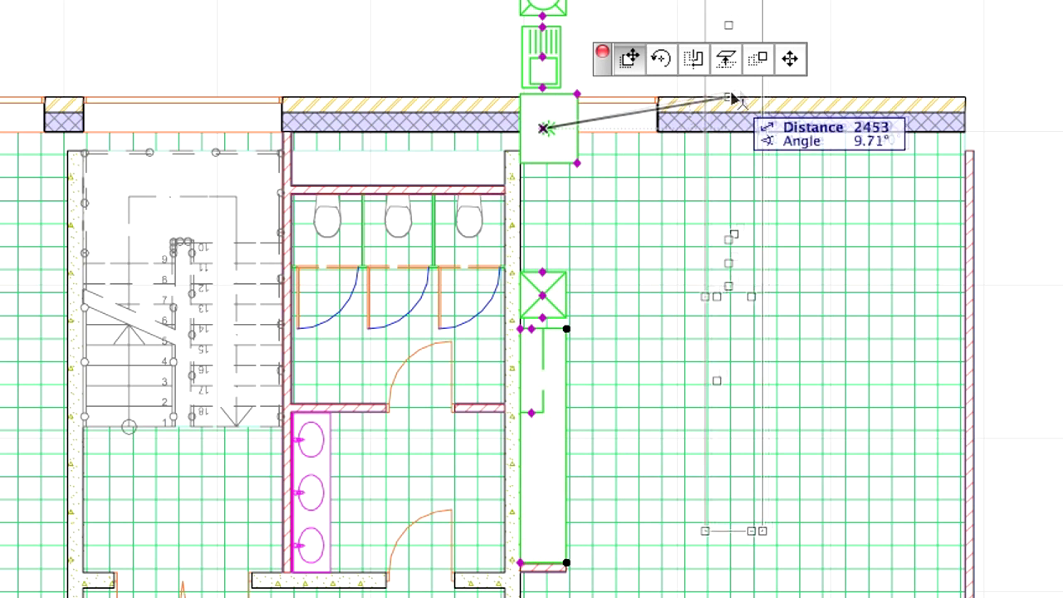
click(790, 60)
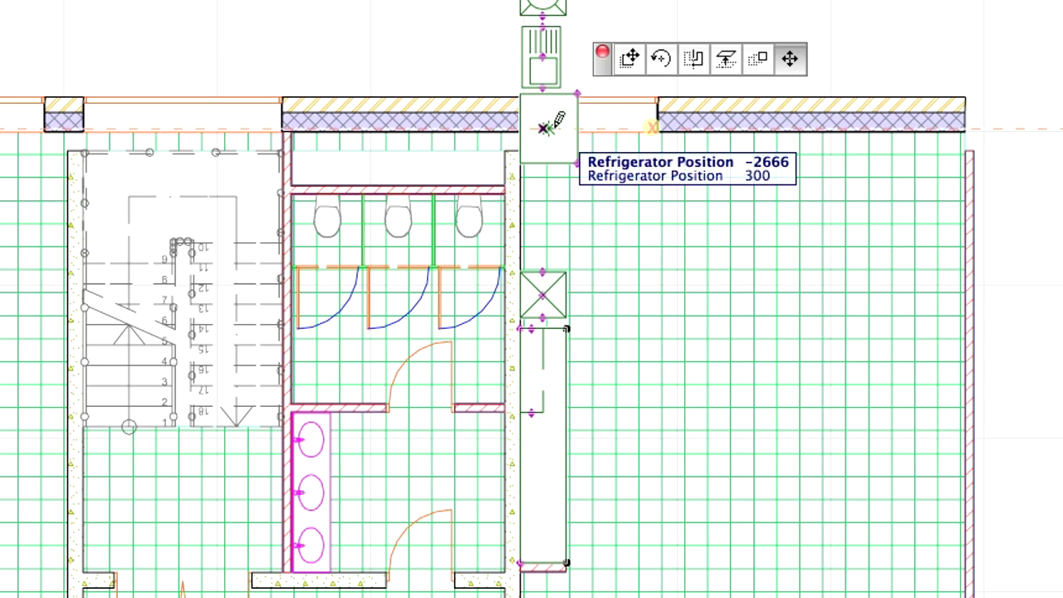
click(544, 130)
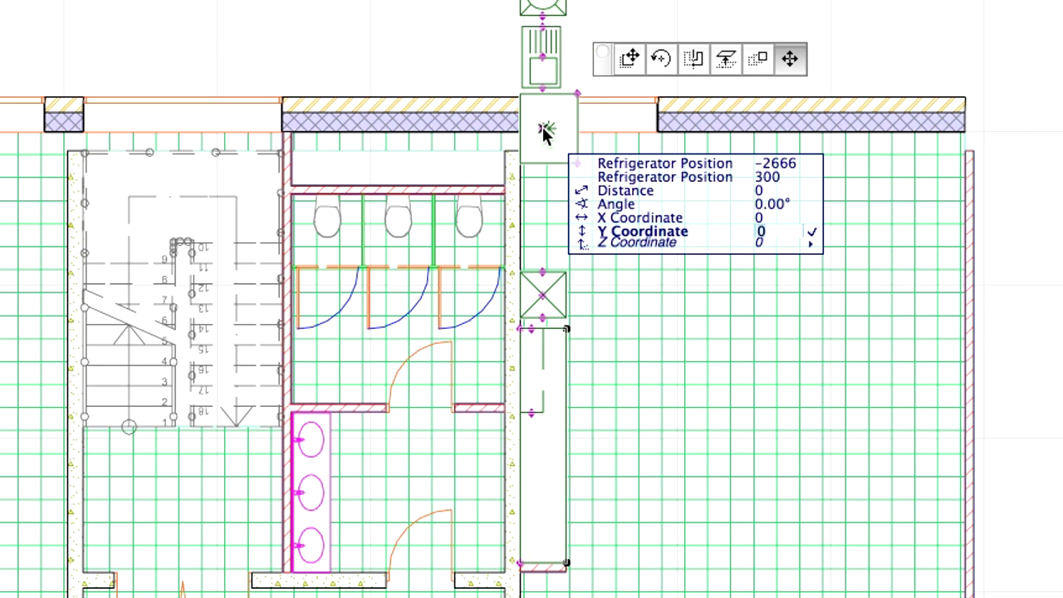
text(-)
text(705)
key(Return)
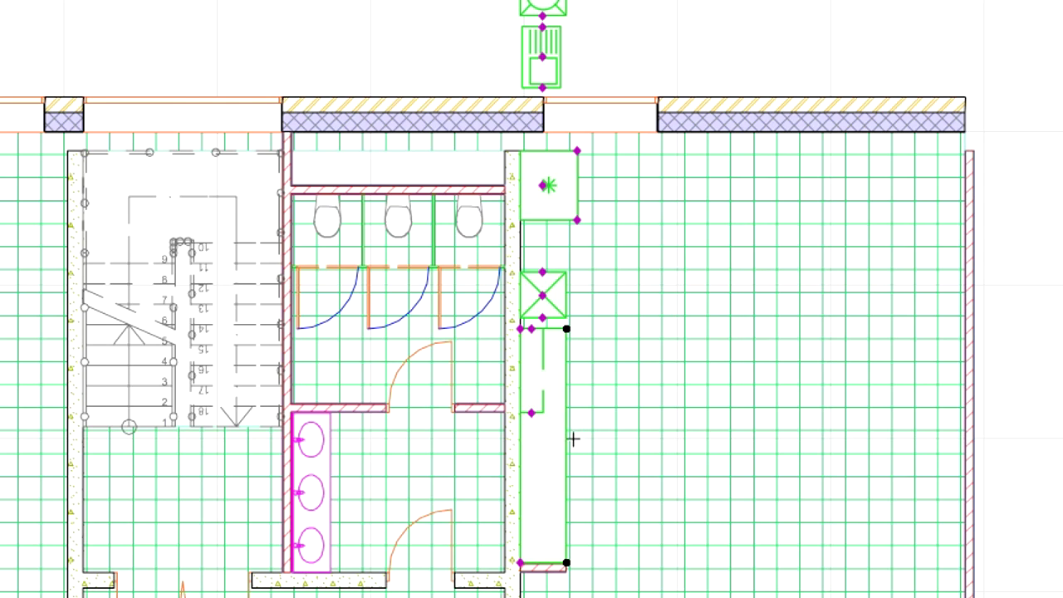
click(566, 329)
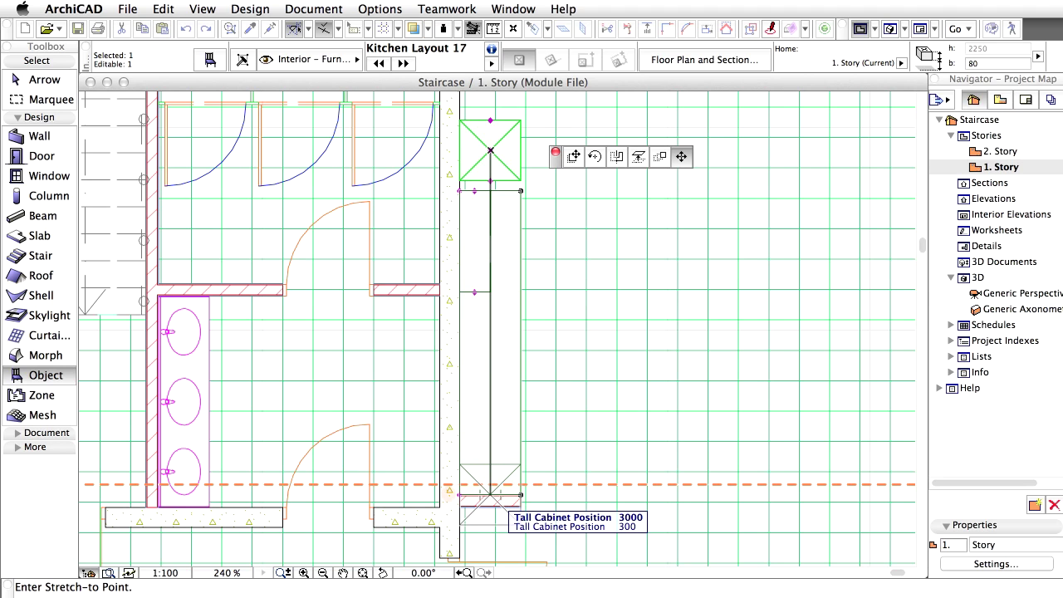
Reposition the tall cabinet to Y -3100 at the bottom end of the run
text(y)
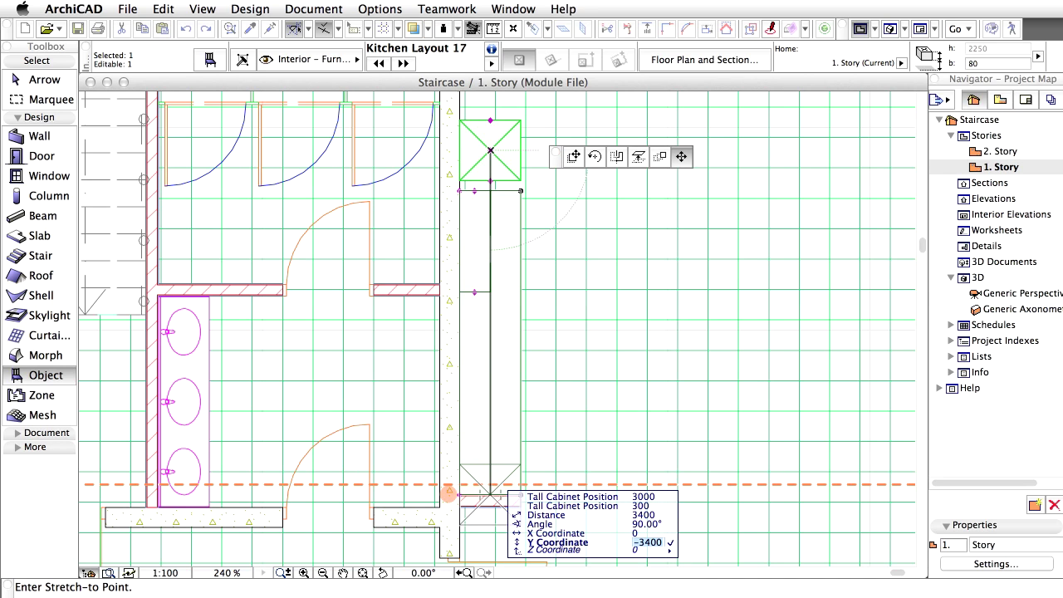
text(-3100)
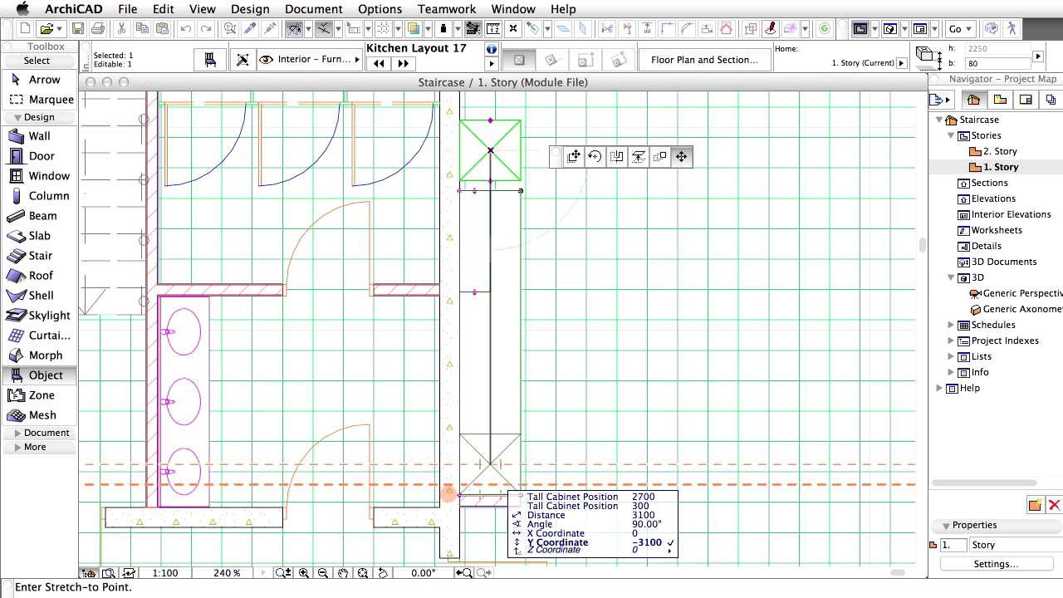
key(Return)
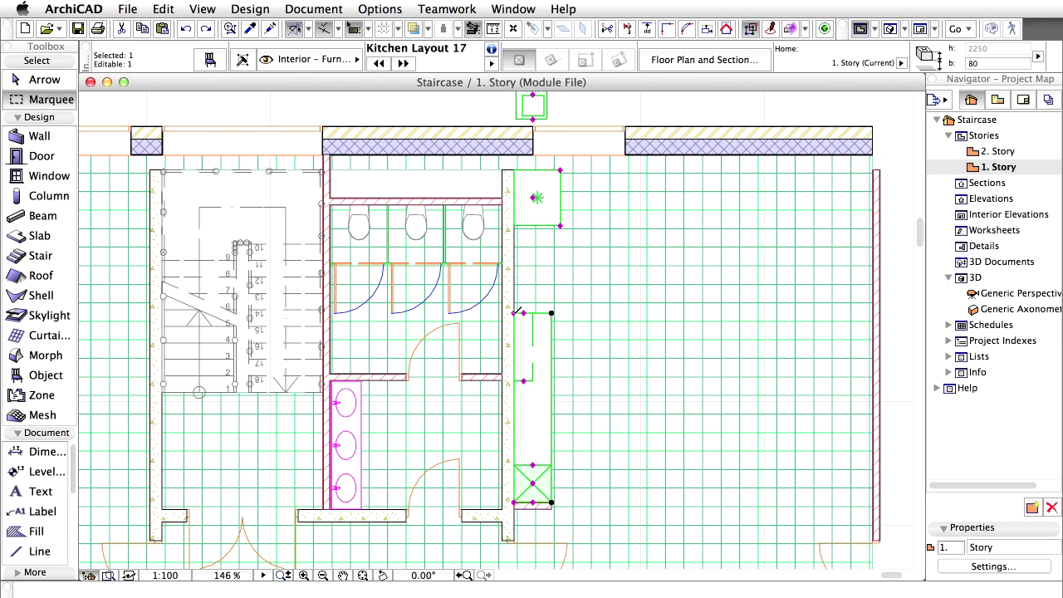
Stretch the kitchen counter up to the corner unit and down to the tall cabinet
click(517, 312)
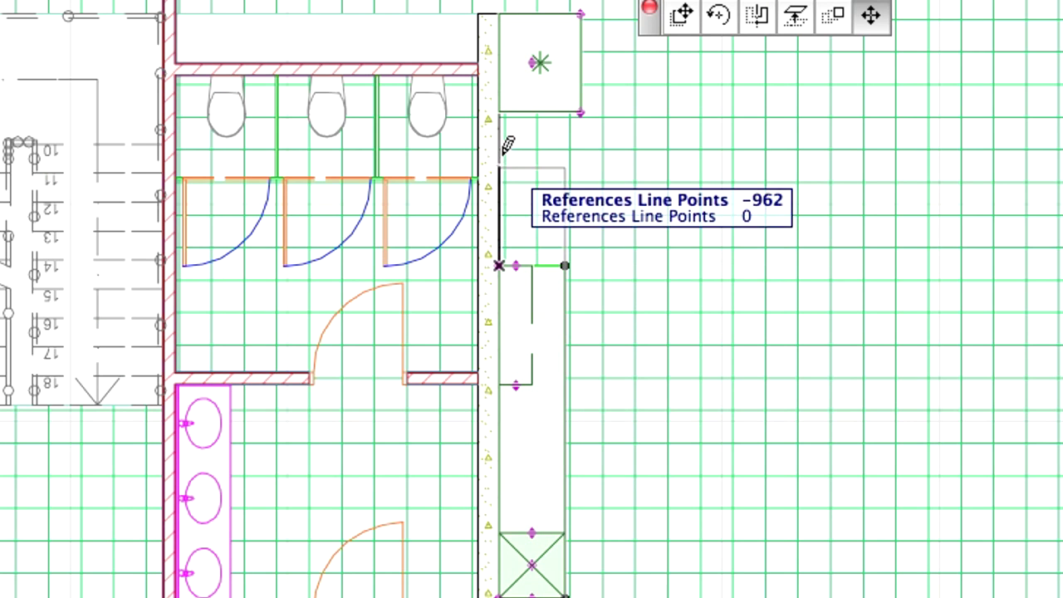
click(500, 111)
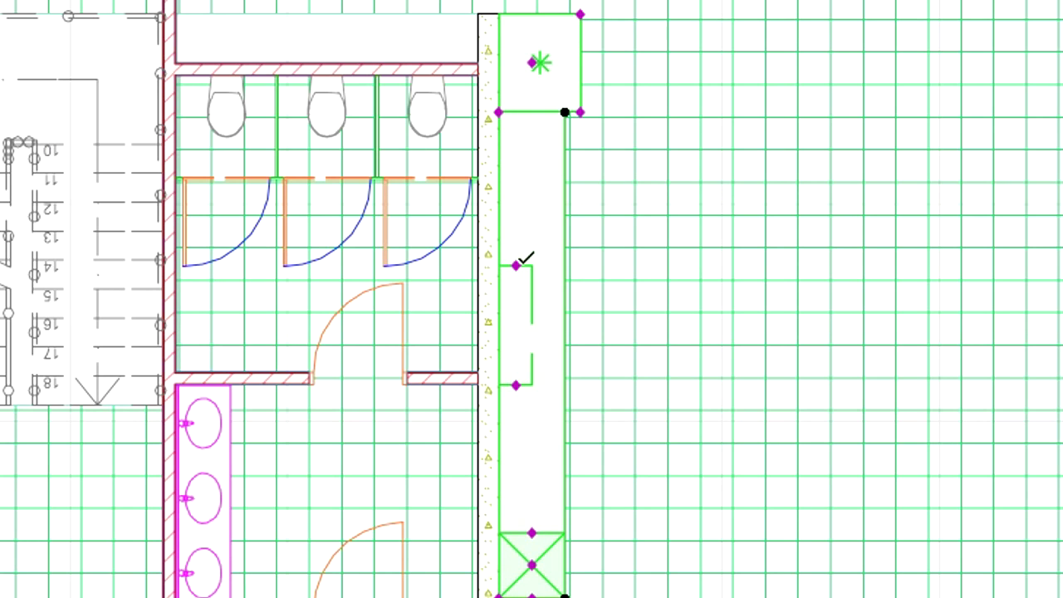
click(515, 265)
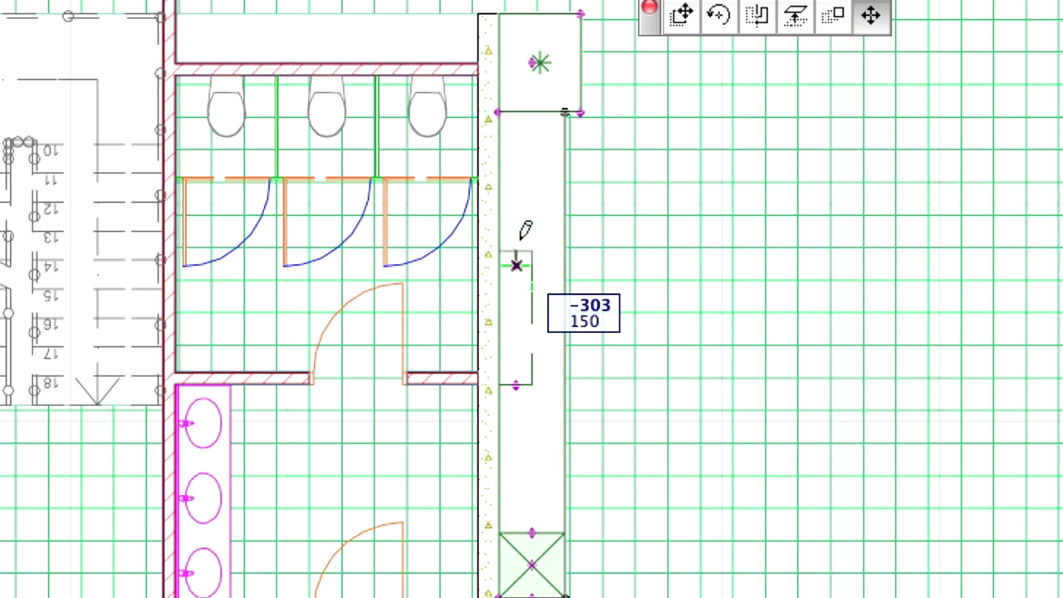
click(501, 112)
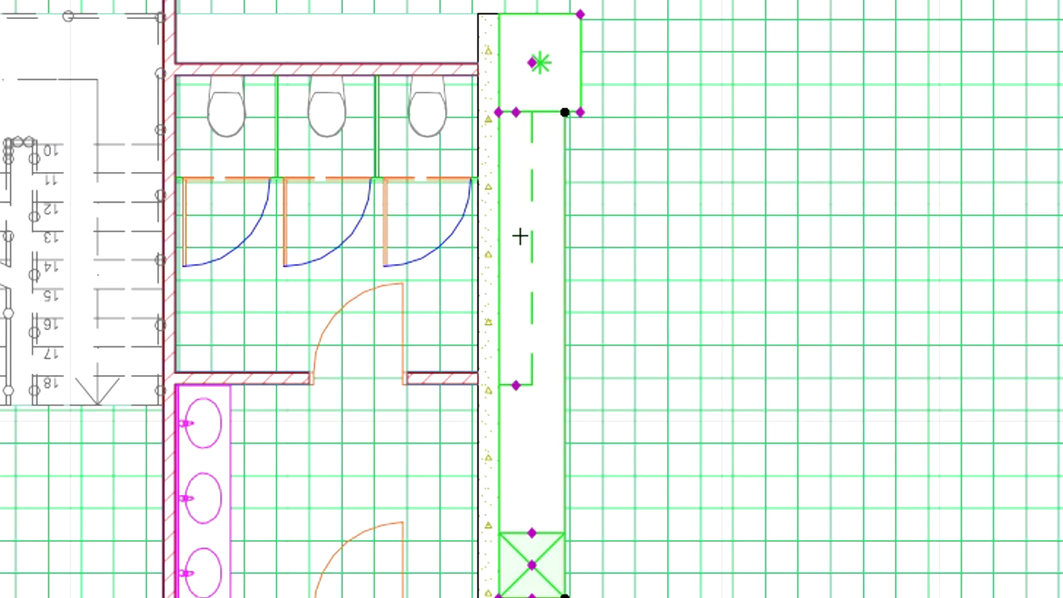
click(515, 384)
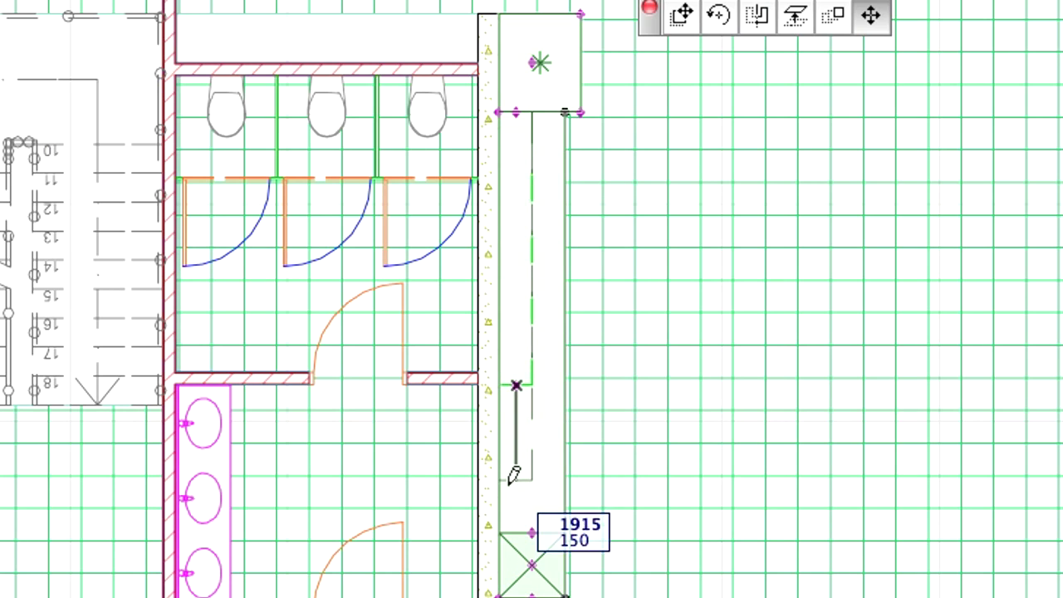
click(505, 518)
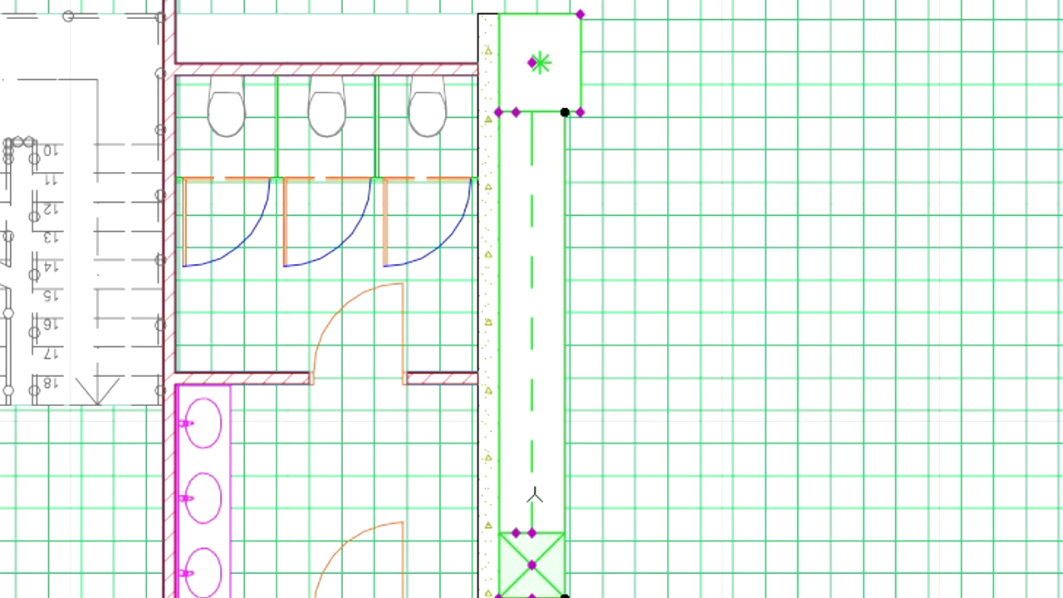
Move the sink and dishwasher onto the upper end of the counter below the corner unit
scroll(515, 141, up, 5)
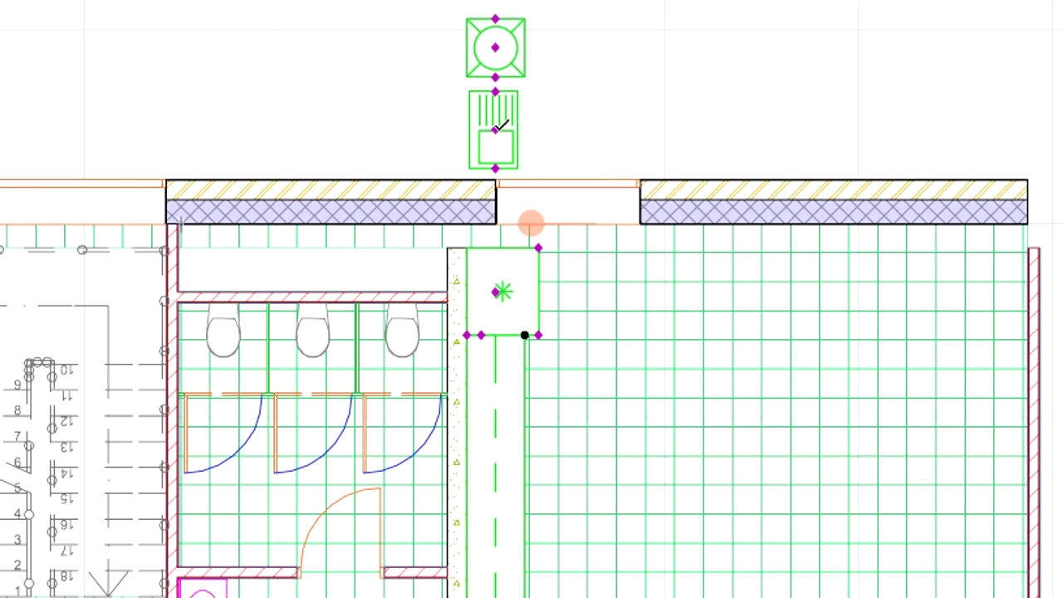
click(496, 127)
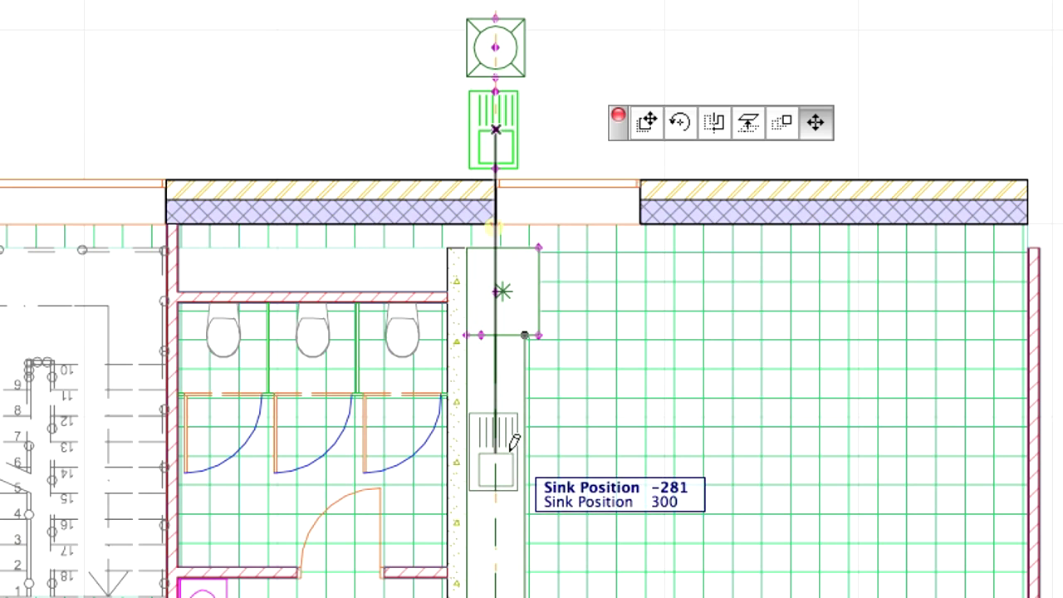
click(510, 448)
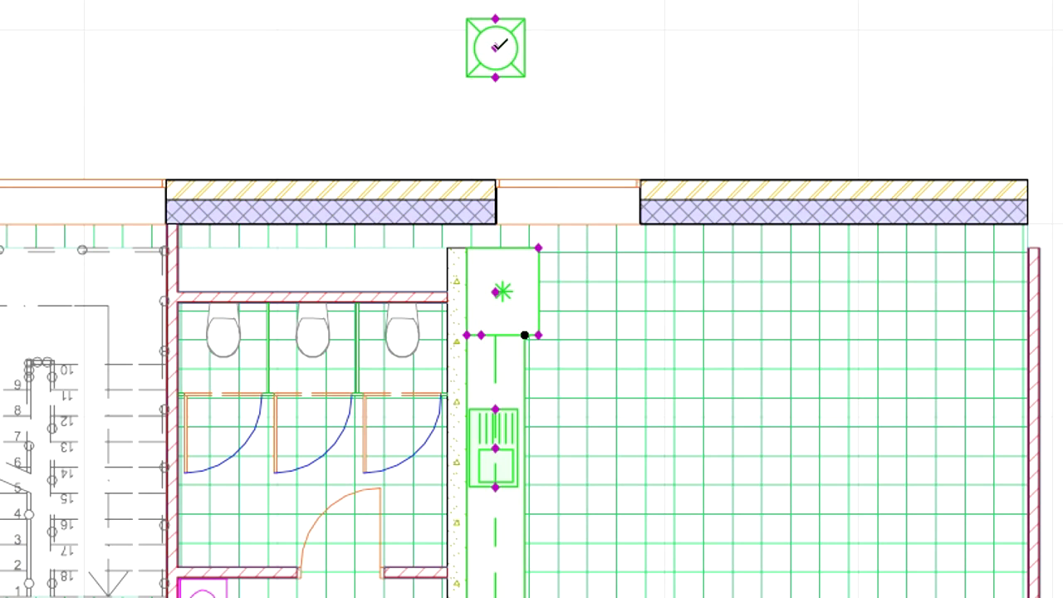
click(497, 47)
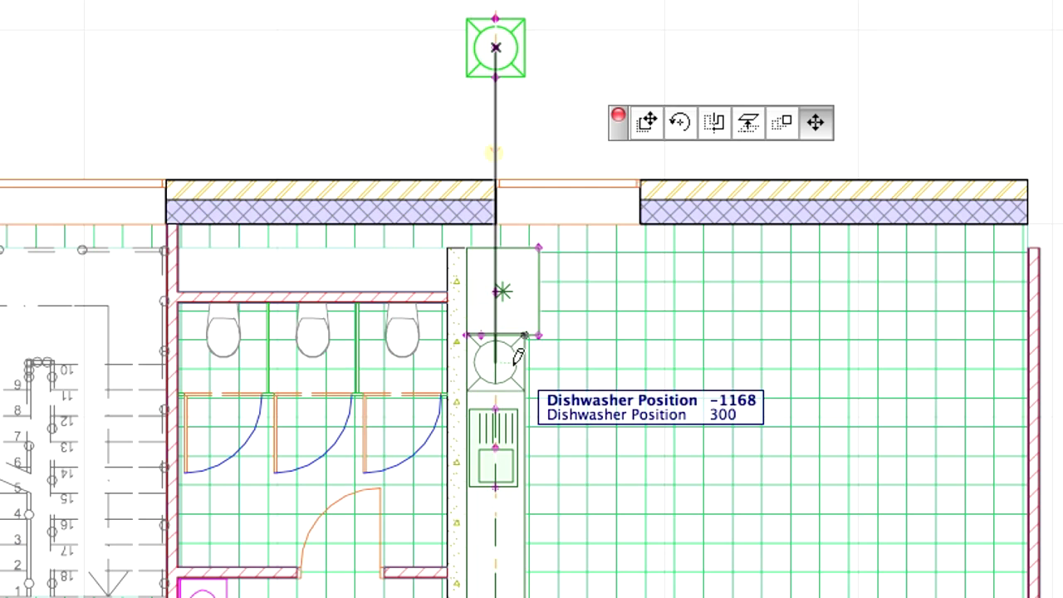
click(517, 363)
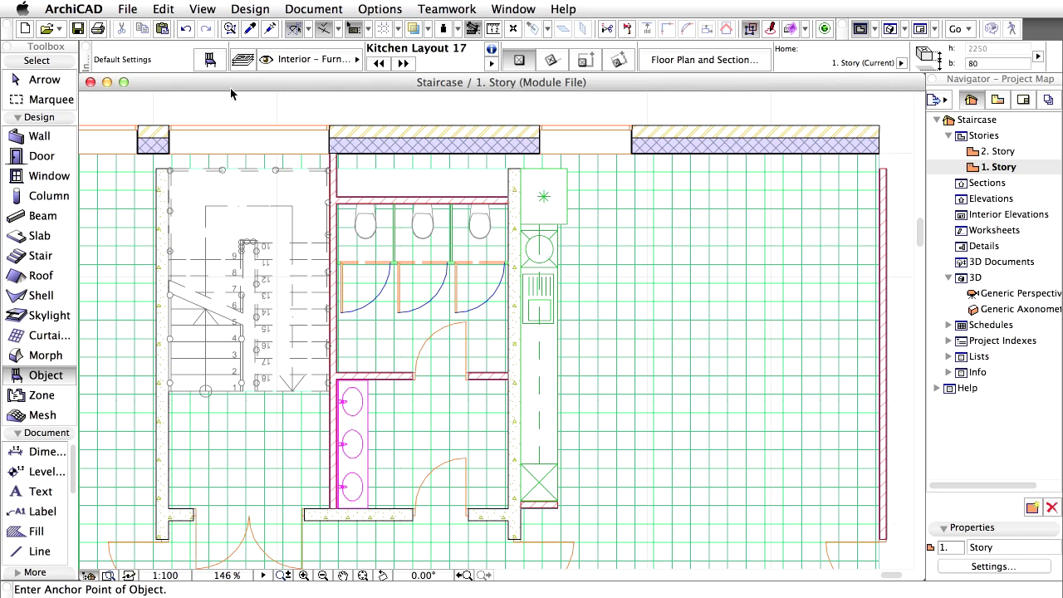
Marquee the kitchen run and show only the marquee area in 3D
click(67, 100)
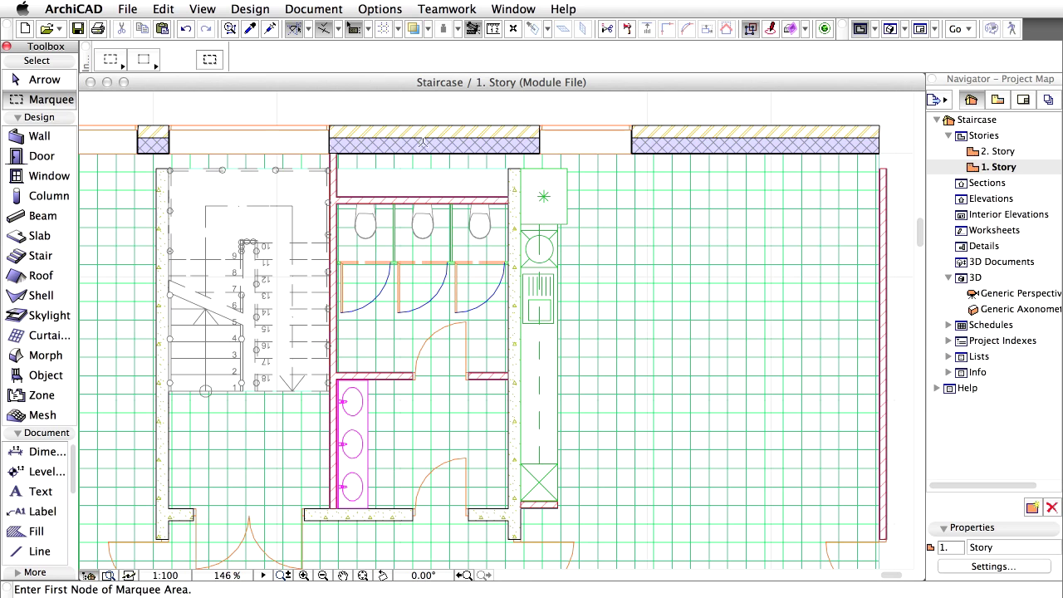
click(458, 109)
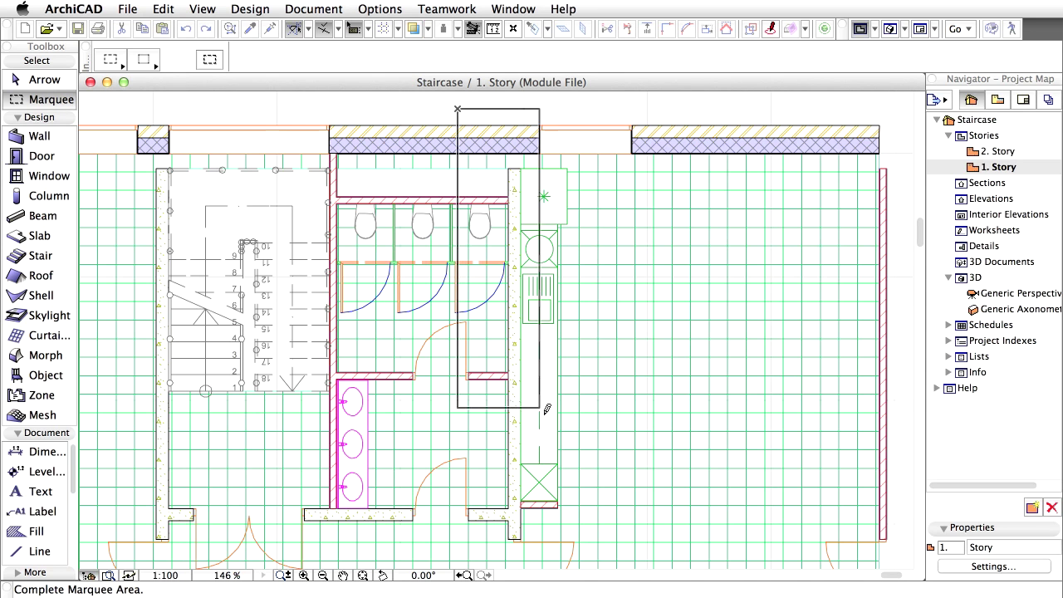
click(611, 534)
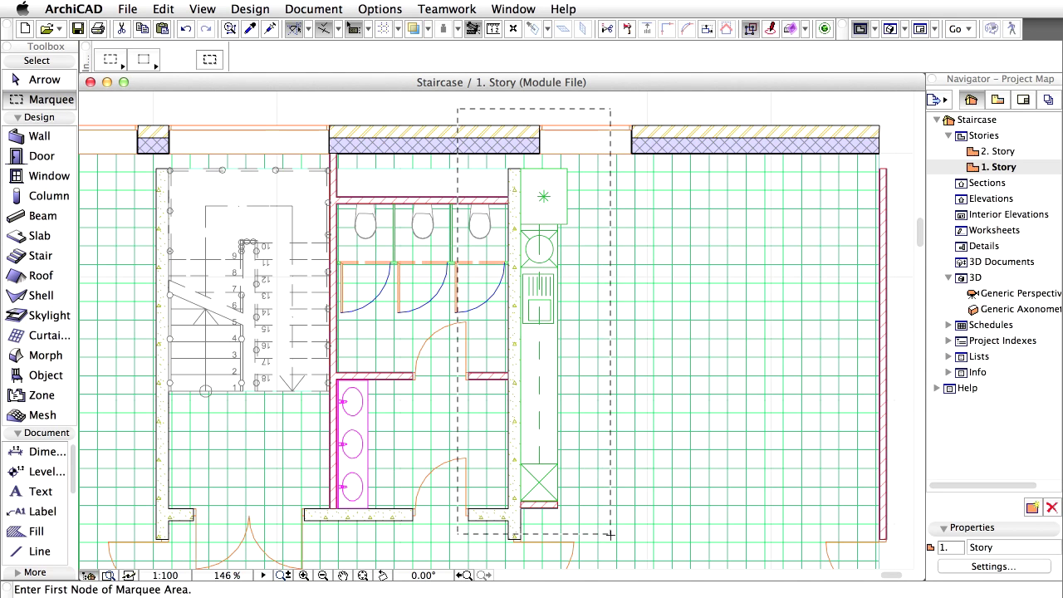
right_click(624, 109)
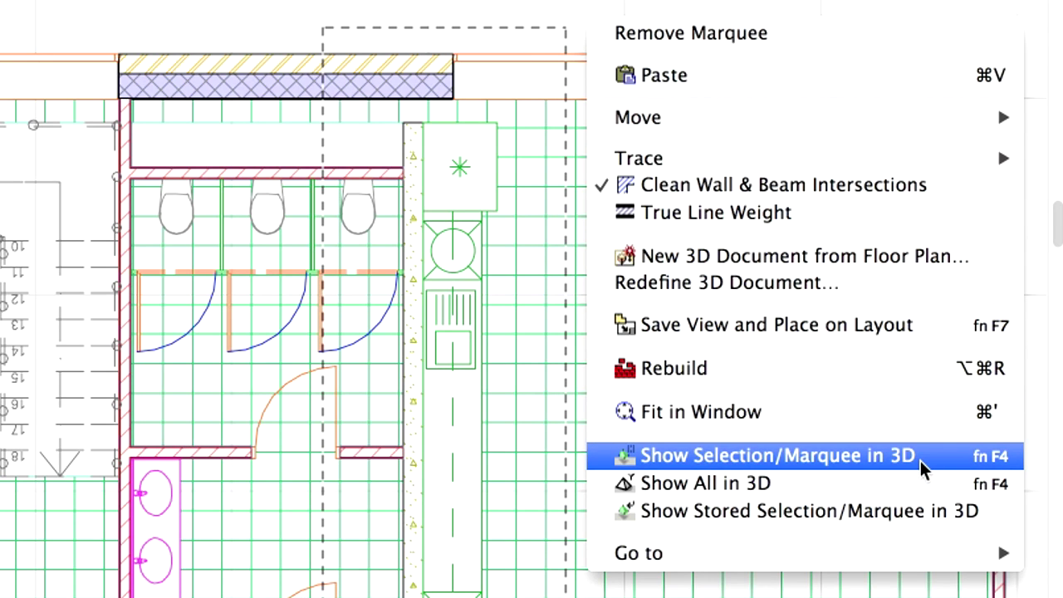
click(920, 460)
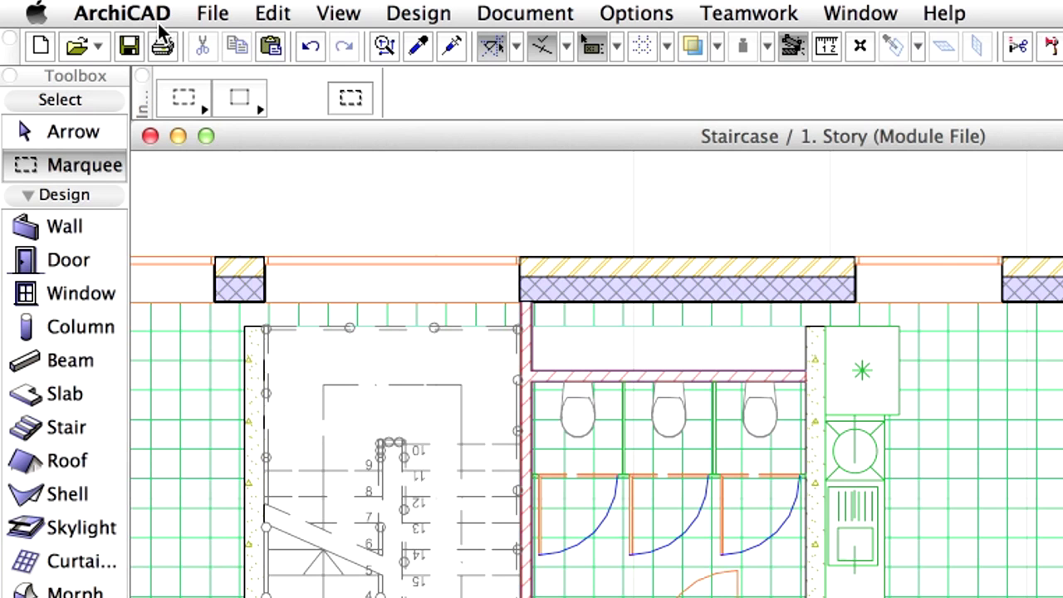
Save the Staircase module and open Office_building_2.pln from the recent files
click(213, 14)
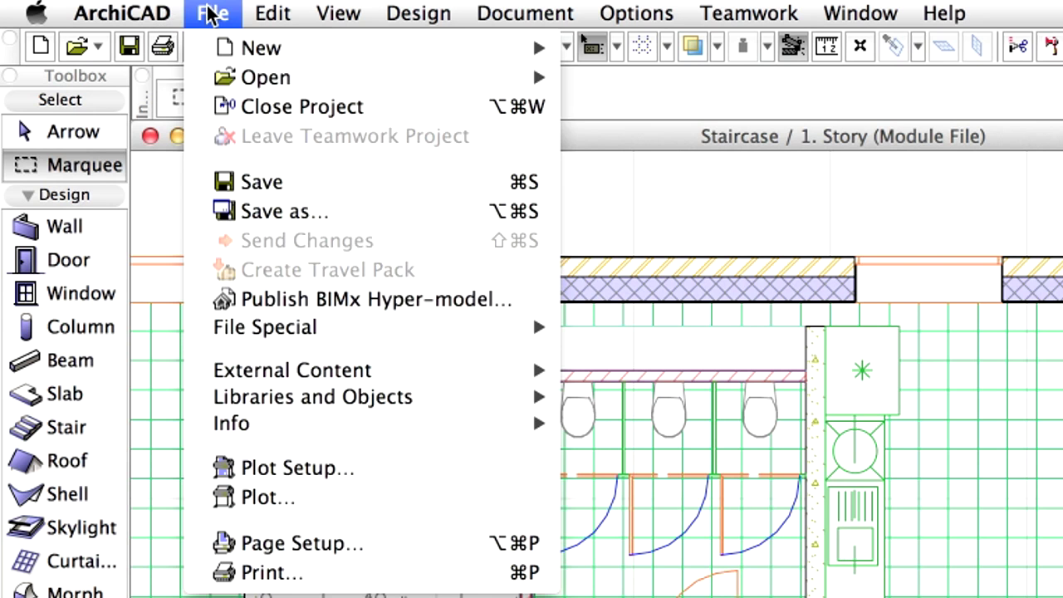
click(236, 182)
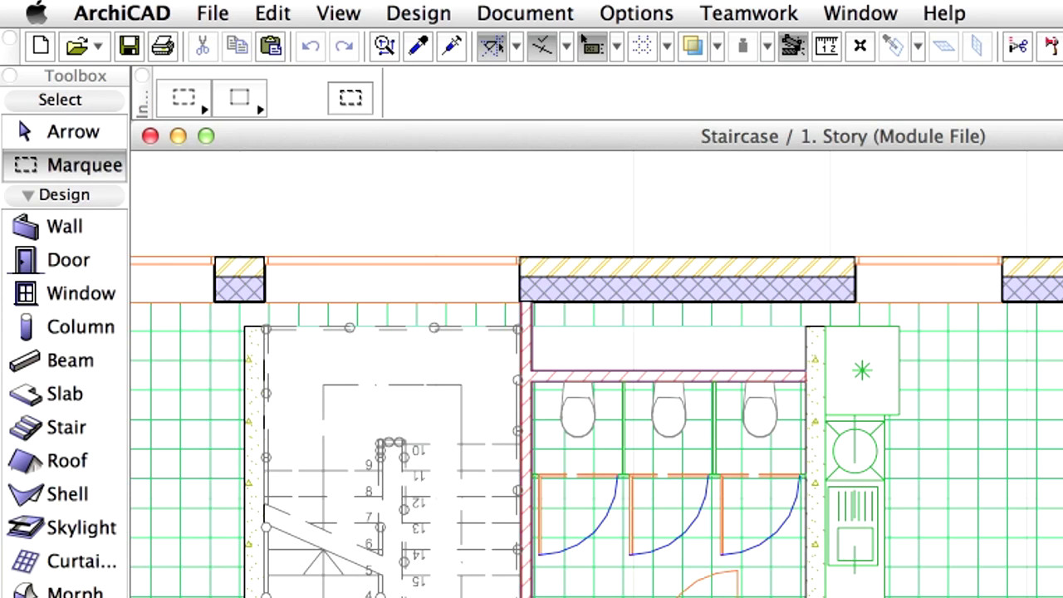
click(213, 13)
mouse_move(266, 78)
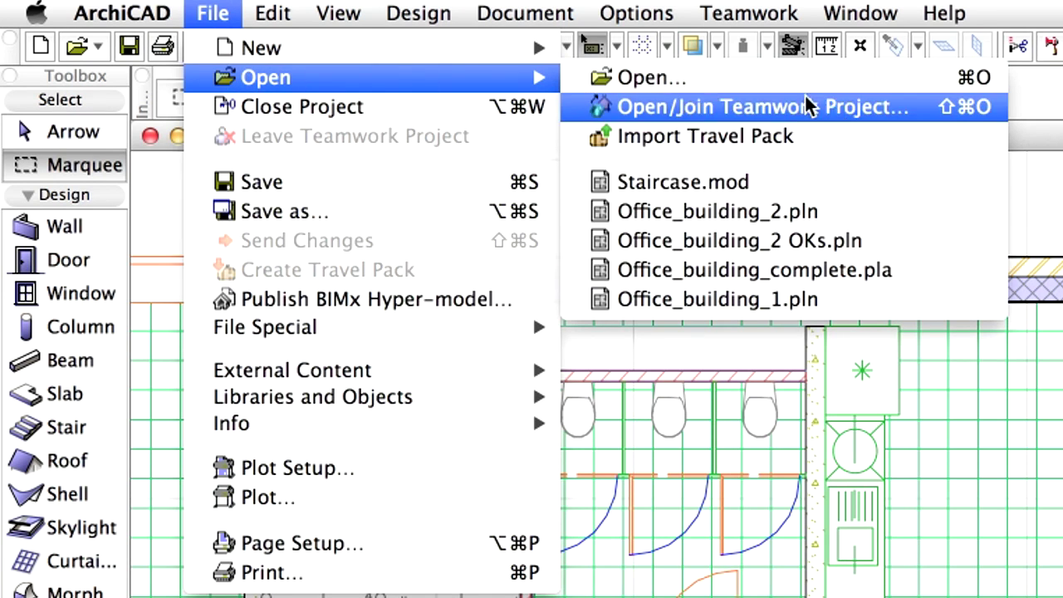
click(913, 213)
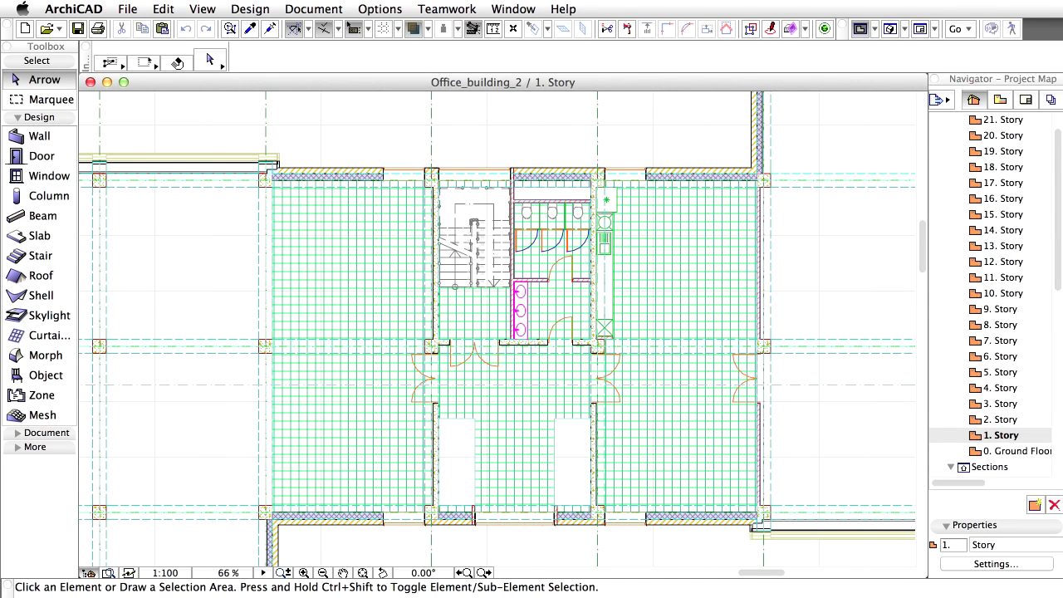
Open the 3D Window to view the whole Office_building_2 tower
click(889, 29)
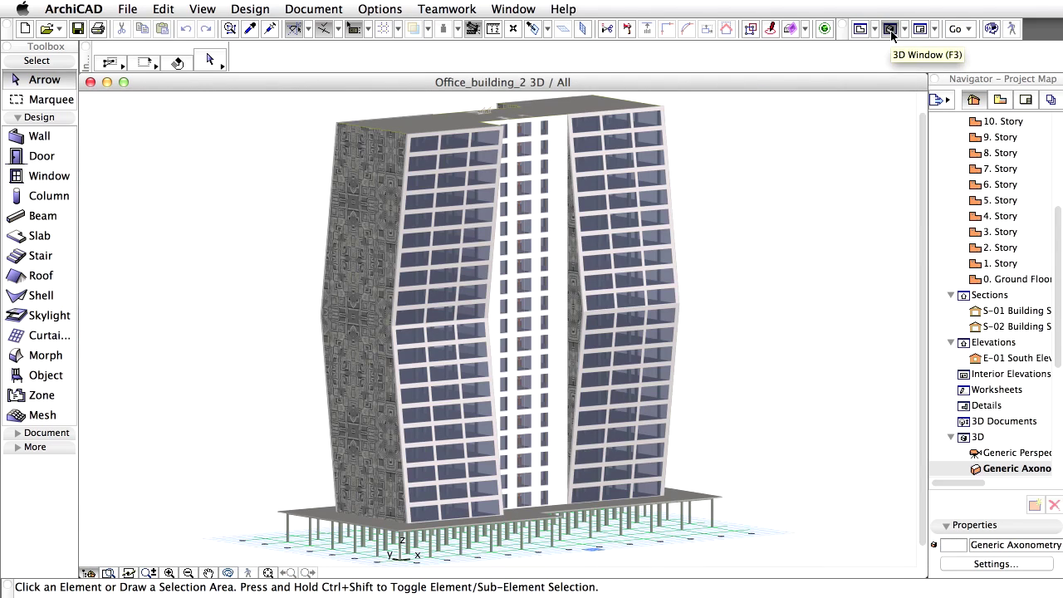